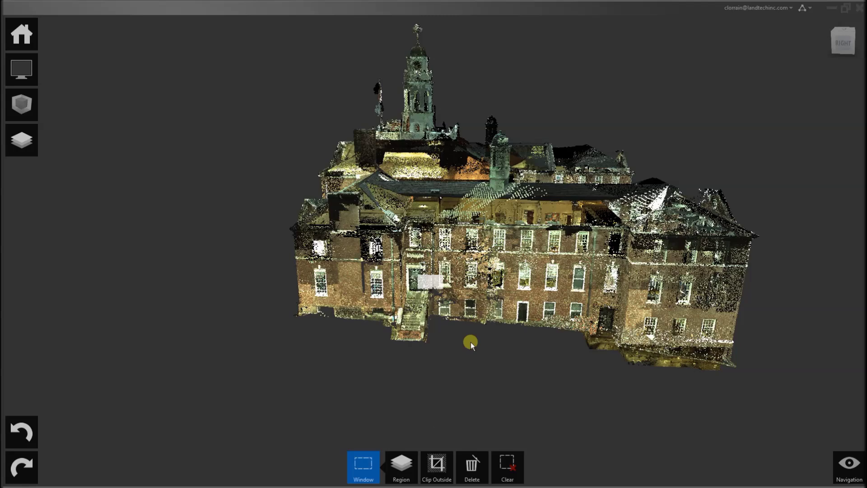
- Orbit to the building's entrance front and zoom in until the double doors fill the view
drag(451, 327, 458, 303)
scroll(459, 302, up, 10)
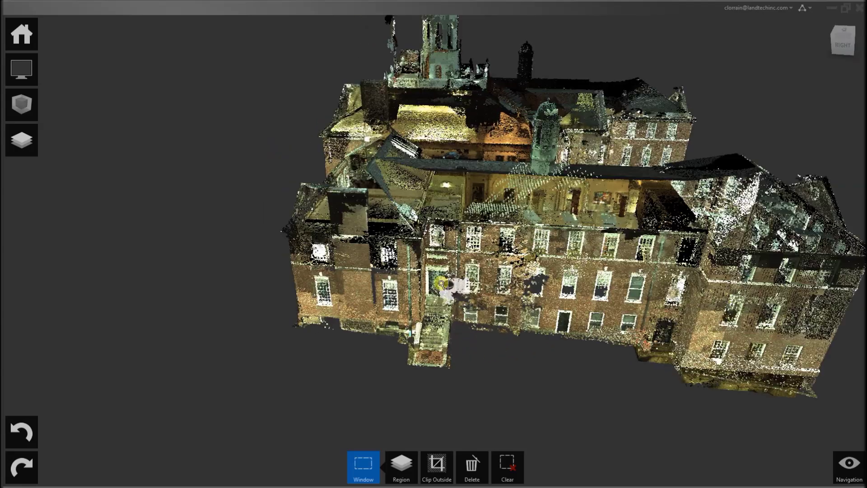
scroll(427, 267, up, 10)
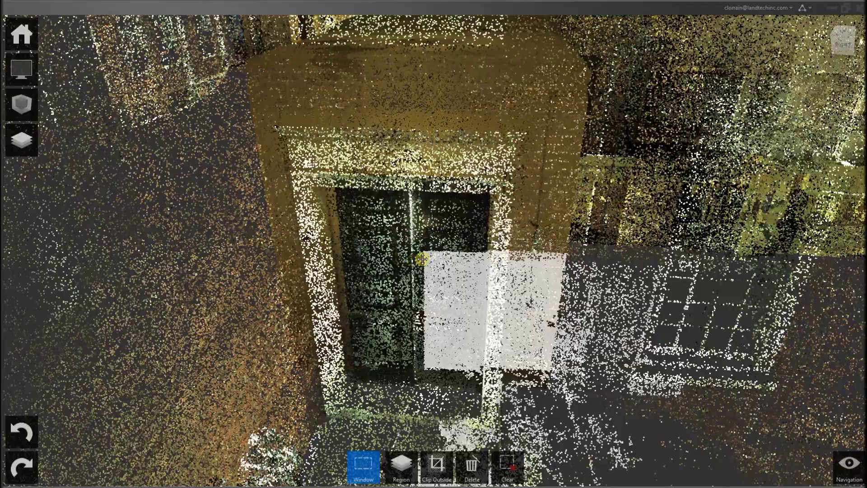
scroll(413, 260, up, 10)
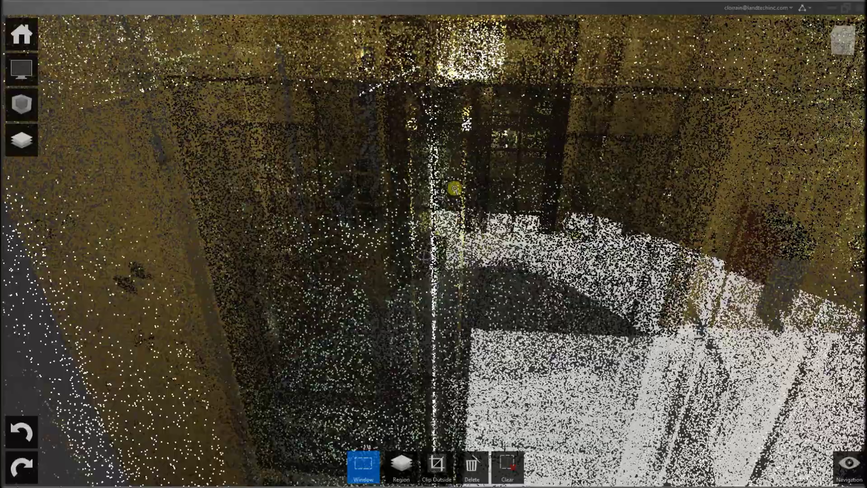
scroll(453, 194, up, 10)
scroll(477, 198, up, 10)
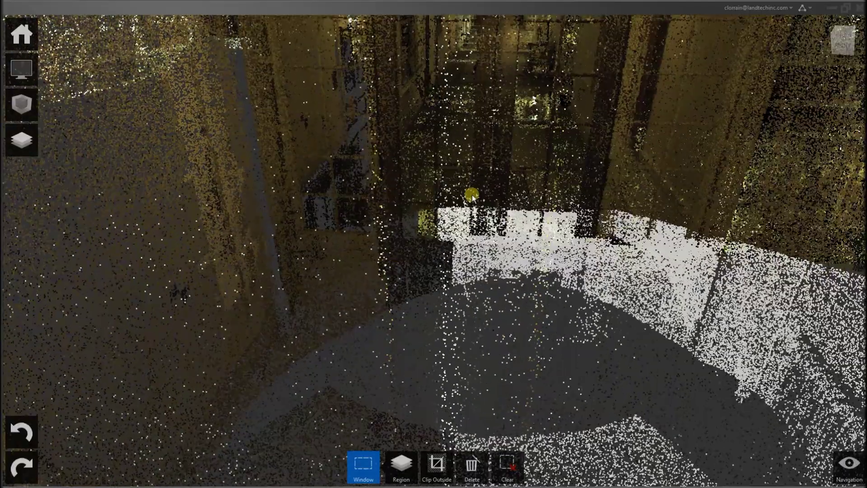
scroll(479, 195, up, 2)
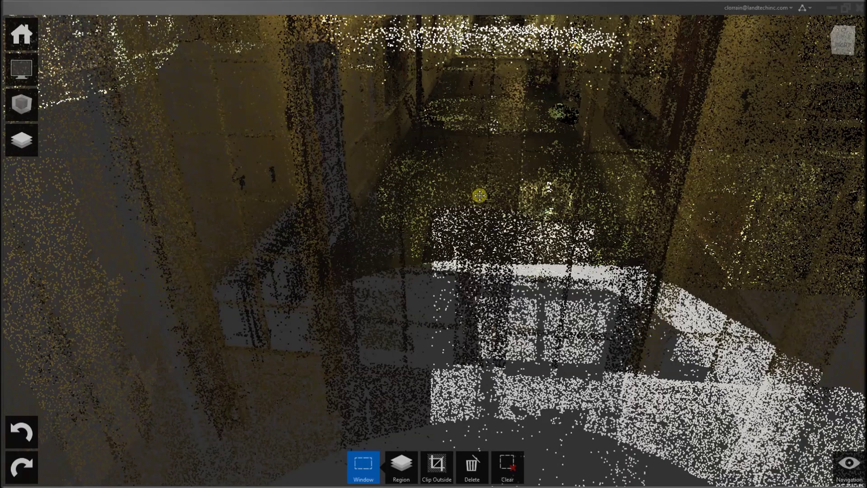
scroll(479, 196, down, 10)
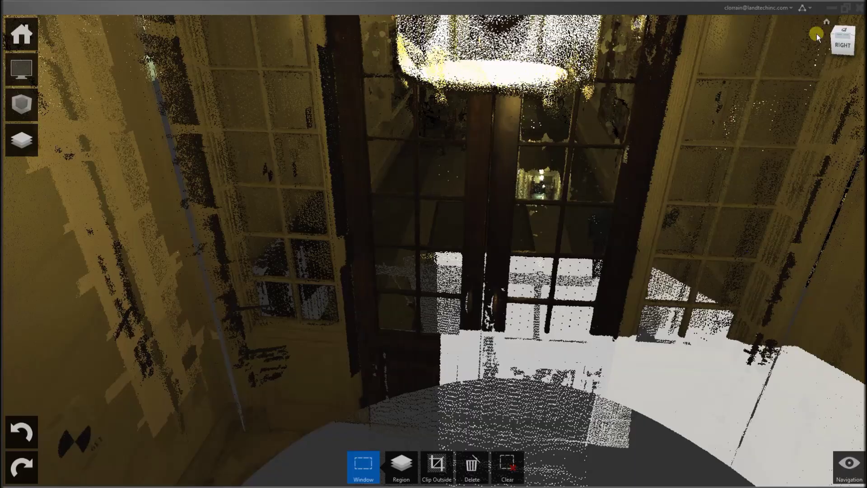
- Return to the Home overview, view the building from above, and turn off perspective projection
click(843, 30)
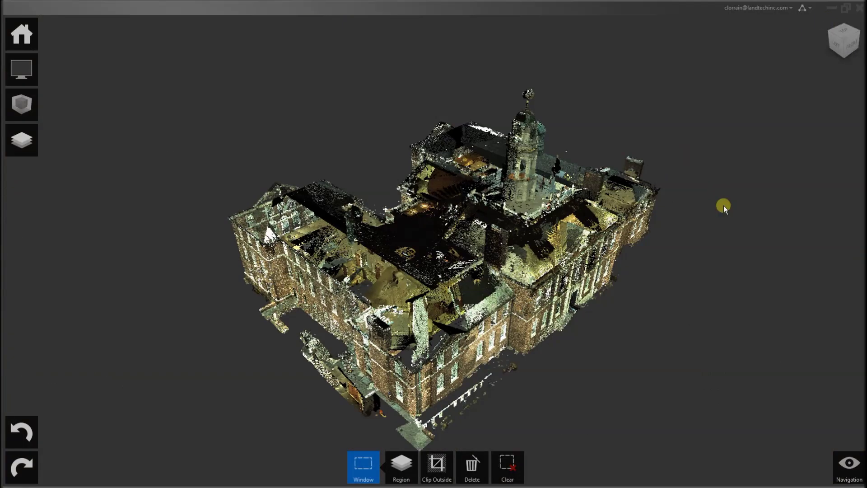
drag(714, 219, 118, 216)
click(22, 69)
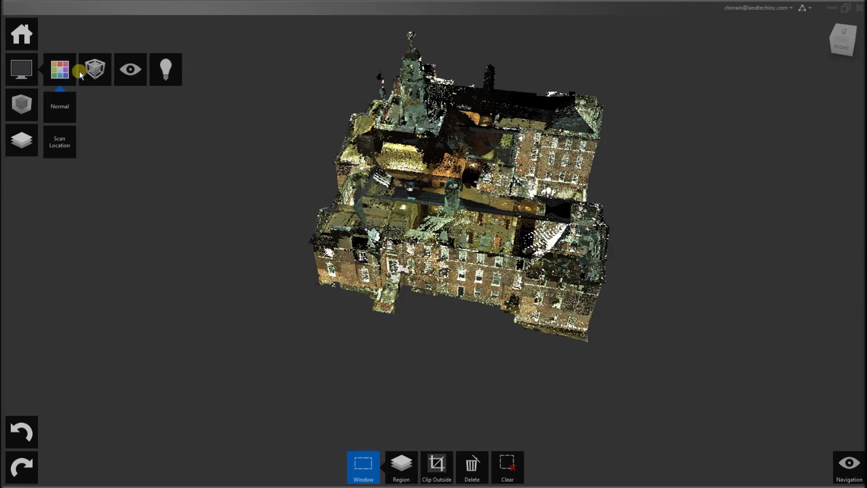
mouse_move(99, 71)
click(136, 177)
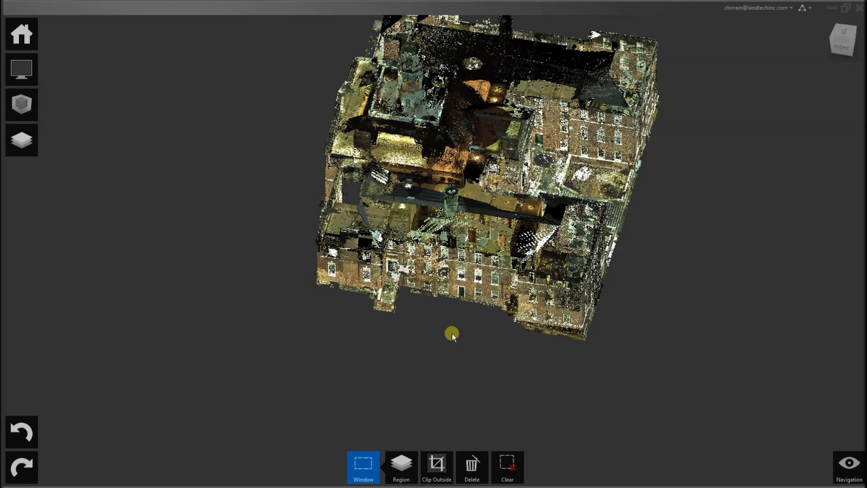
- Window-select the entrance section, clip away everything outside it, and view the block from behind
click(436, 461)
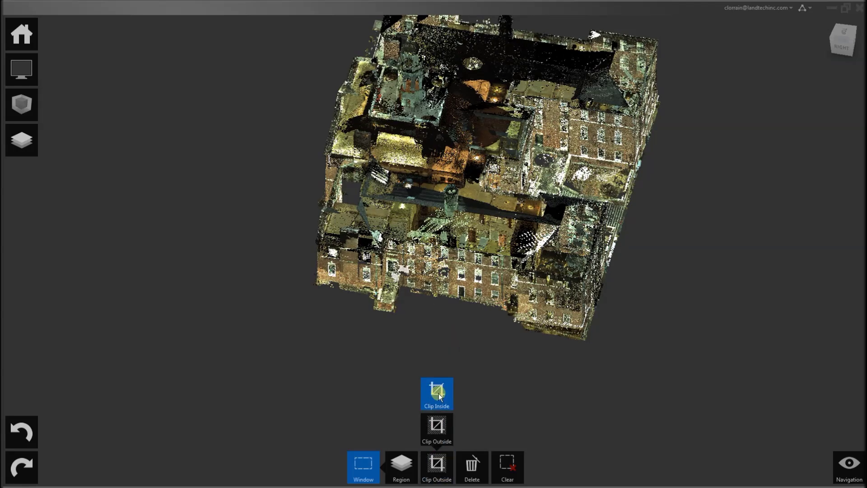
click(363, 463)
drag(362, 312, 424, 230)
click(442, 466)
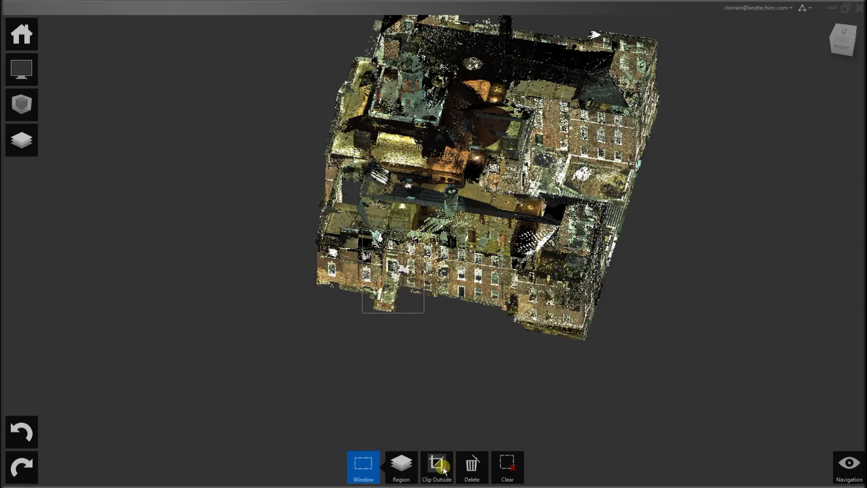
click(441, 466)
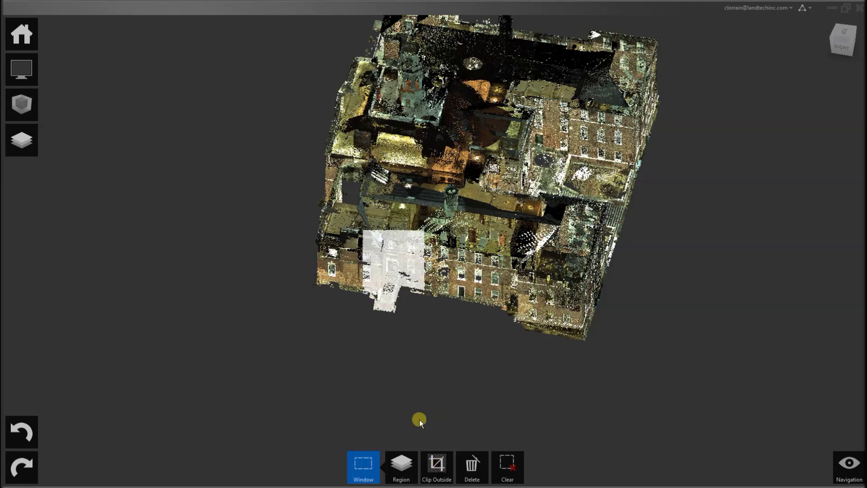
mouse_move(440, 415)
mouse_move(462, 283)
mouse_down()
mouse_move(365, 321)
mouse_move(261, 324)
mouse_up()
scroll(468, 242, up, 5)
drag(517, 271, 471, 329)
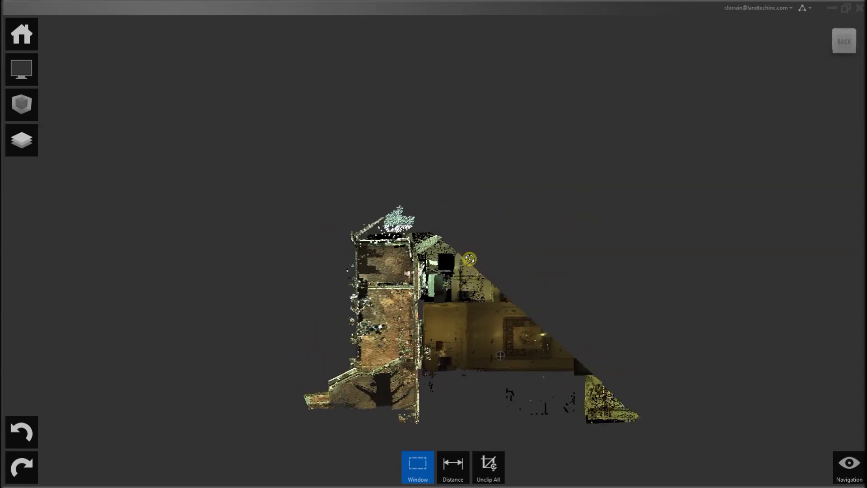
- Window-select the doorway column and Clip Outside a tighter box, leaving a thin vertical slice
scroll(470, 332, up, 3)
scroll(474, 341, up, 2)
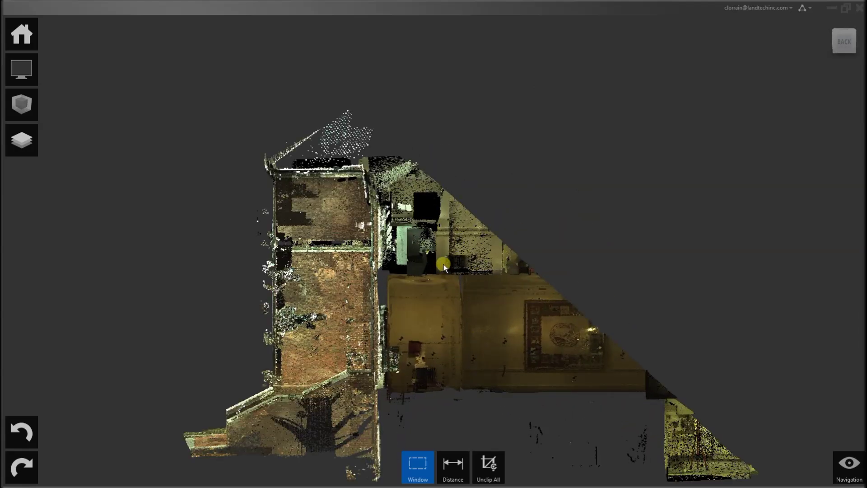
drag(443, 265, 479, 400)
click(436, 467)
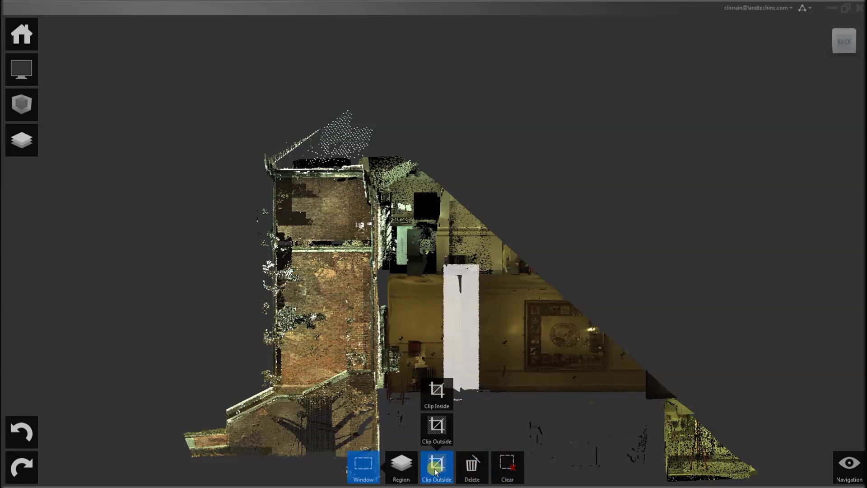
middle_drag(545, 293, 549, 145)
scroll(547, 220, up, 2)
drag(516, 52, 462, 361)
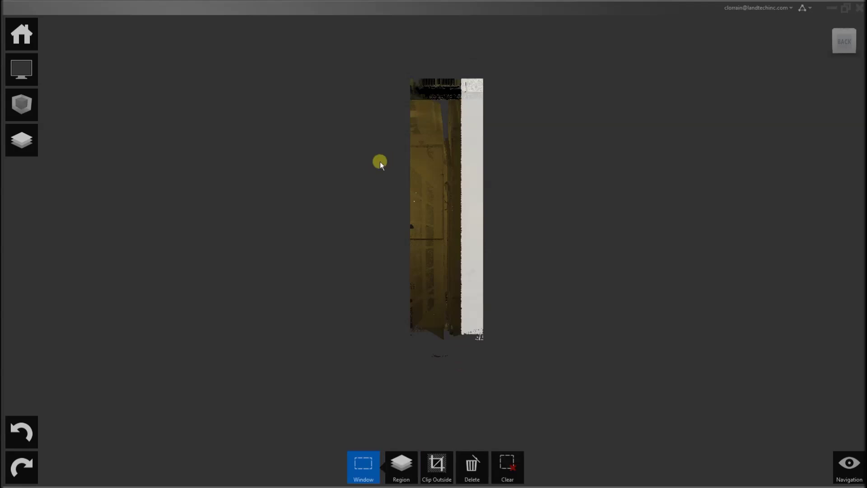
drag(440, 449, 442, 428)
click(436, 425)
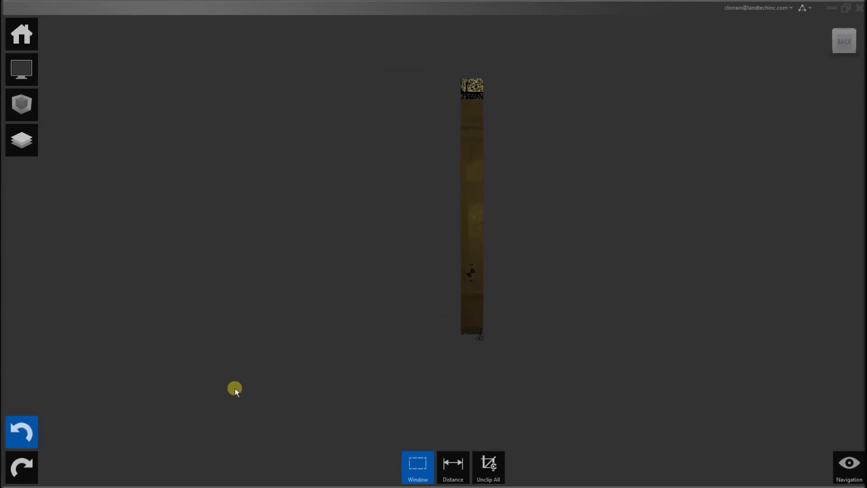
- Clip Inside to remove the column's left part, then orbit the slice to face the doors
drag(437, 465, 437, 391)
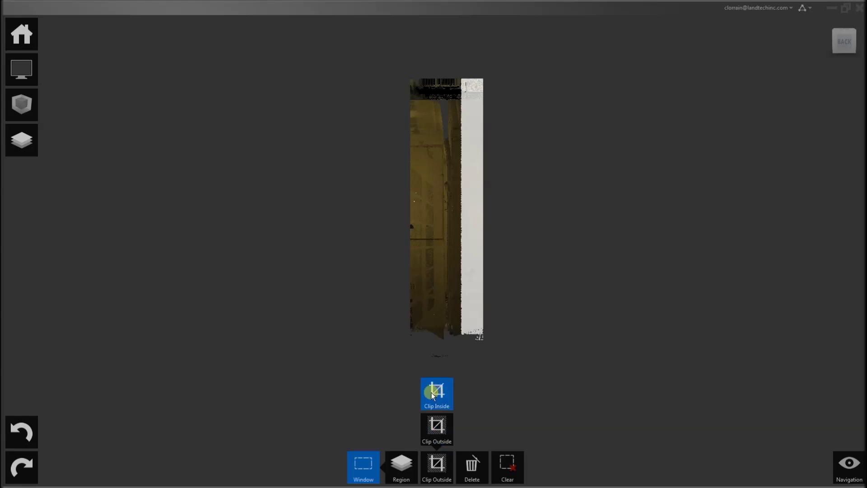
drag(391, 70, 440, 384)
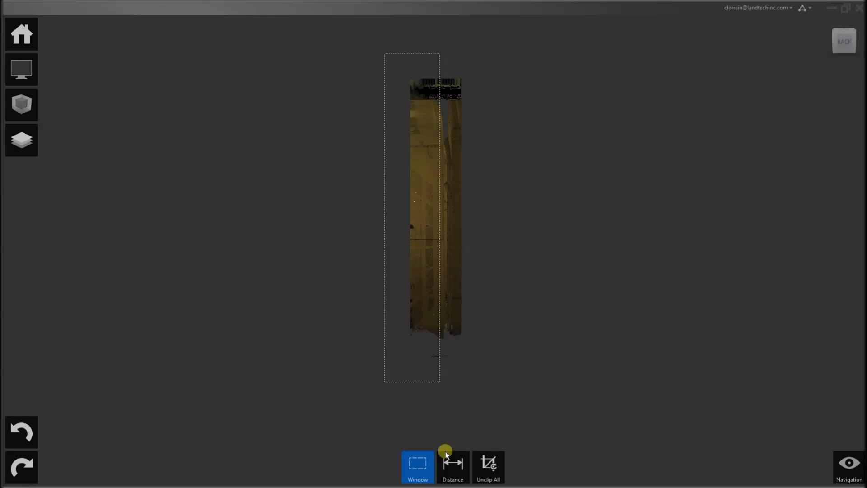
drag(445, 454, 448, 437)
drag(437, 396, 436, 395)
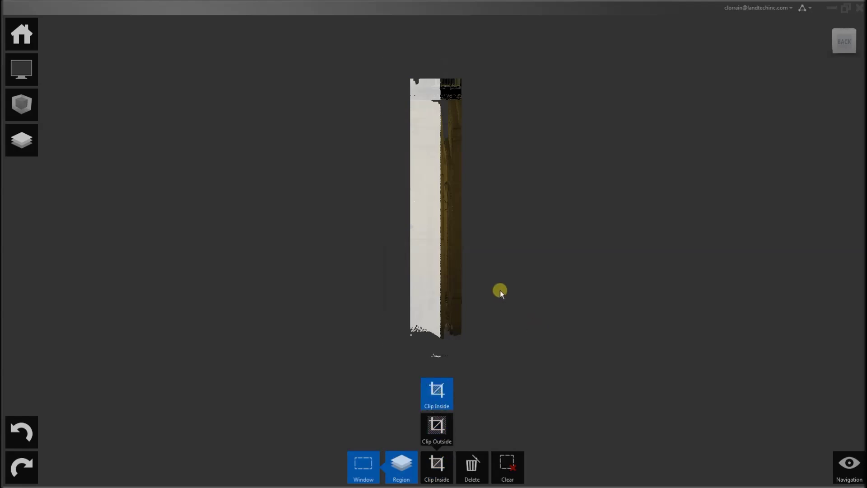
mouse_move(501, 196)
middle_down()
mouse_move(509, 230)
mouse_move(596, 232)
mouse_move(634, 219)
mouse_move(662, 195)
mouse_move(714, 196)
middle_up()
mouse_move(469, 277)
middle_down()
mouse_move(554, 254)
mouse_move(609, 258)
mouse_move(662, 230)
mouse_move(499, 296)
mouse_move(439, 236)
mouse_move(590, 188)
middle_up()
- Clip the door facade down to its left half: sidelight and left door leaf
middle_drag(645, 254, 643, 257)
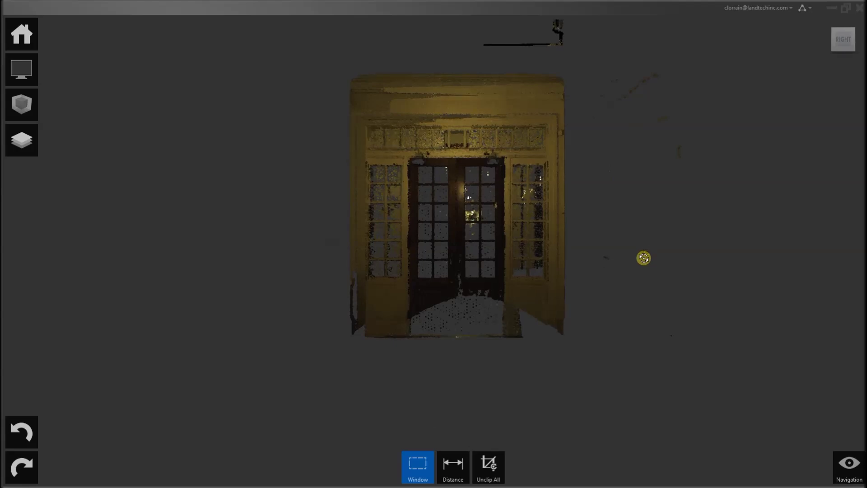
scroll(597, 280, up, 2)
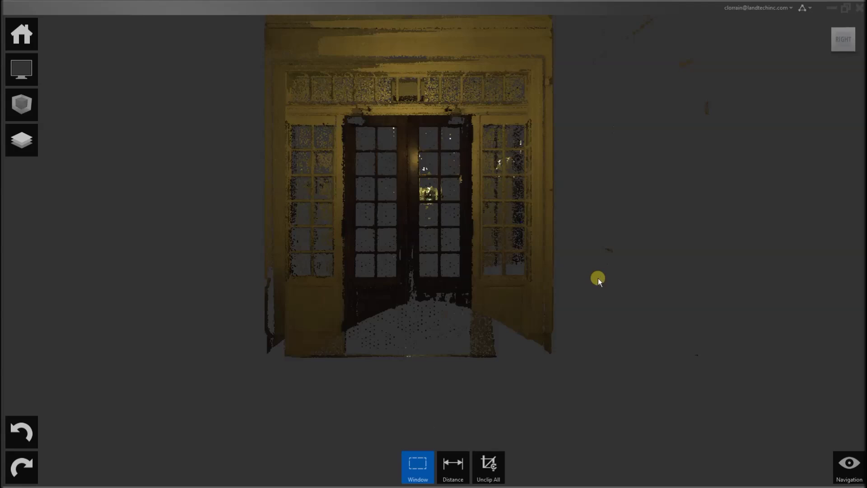
scroll(597, 279, down, 1)
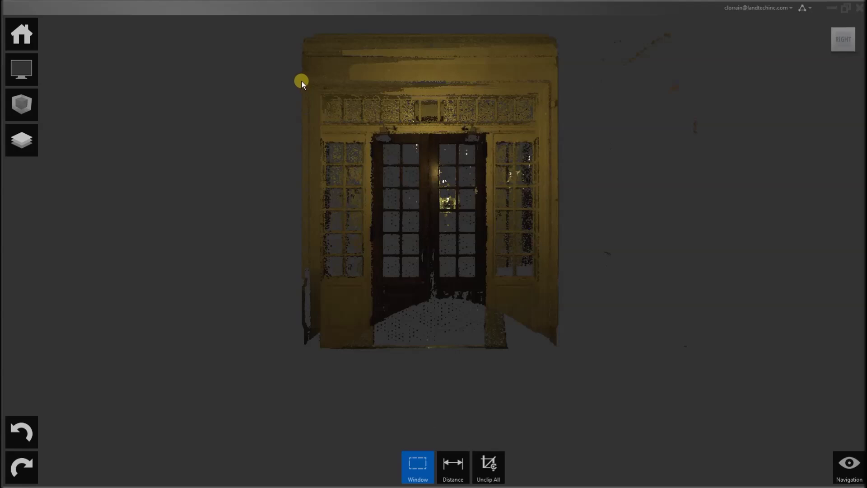
drag(304, 82, 434, 358)
click(437, 464)
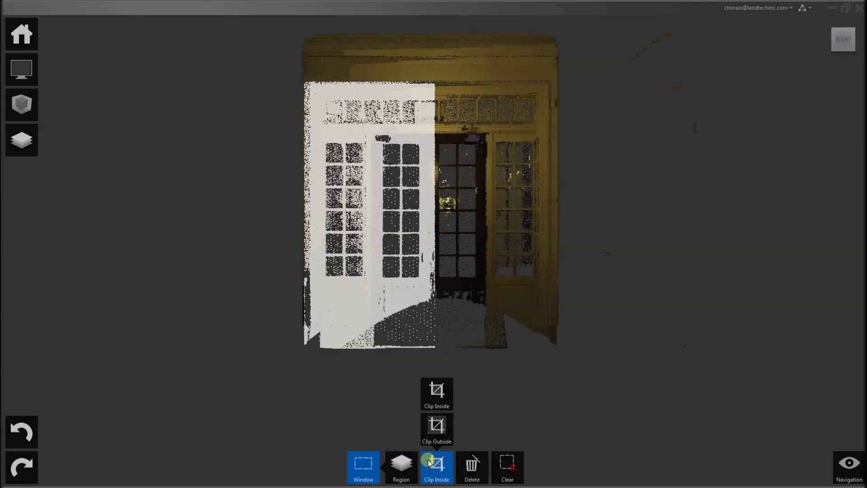
click(447, 389)
- Clip away the stray points along the facade's left edge
scroll(273, 292, up, 1)
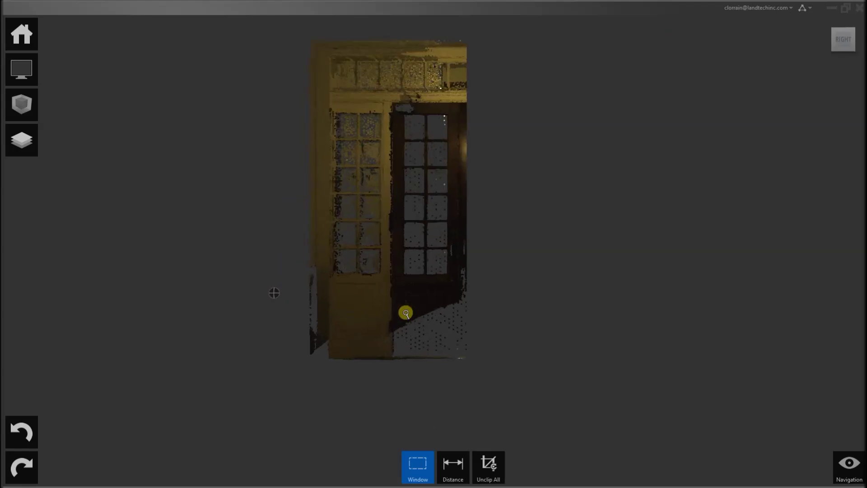
drag(286, 245, 319, 370)
mouse_move(435, 458)
click(438, 391)
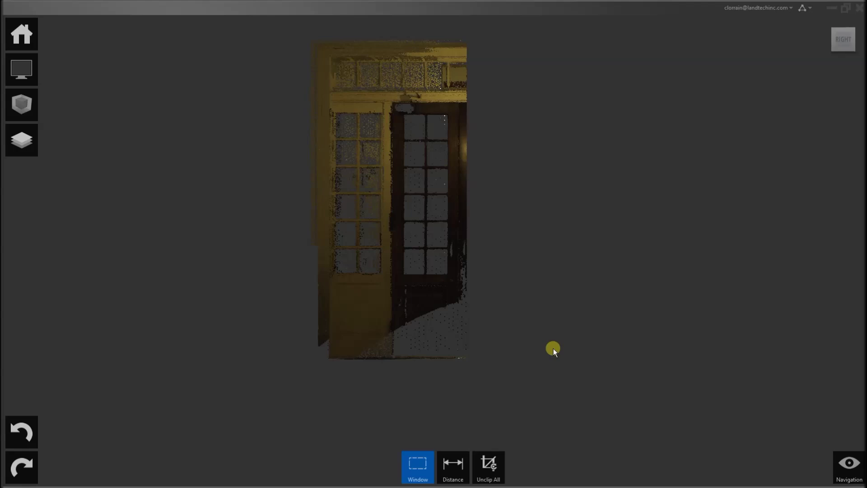
- Clip away the stray points jutting from the base of the door slice
mouse_move(570, 344)
middle_down()
mouse_move(487, 371)
mouse_move(312, 372)
mouse_move(381, 354)
middle_up()
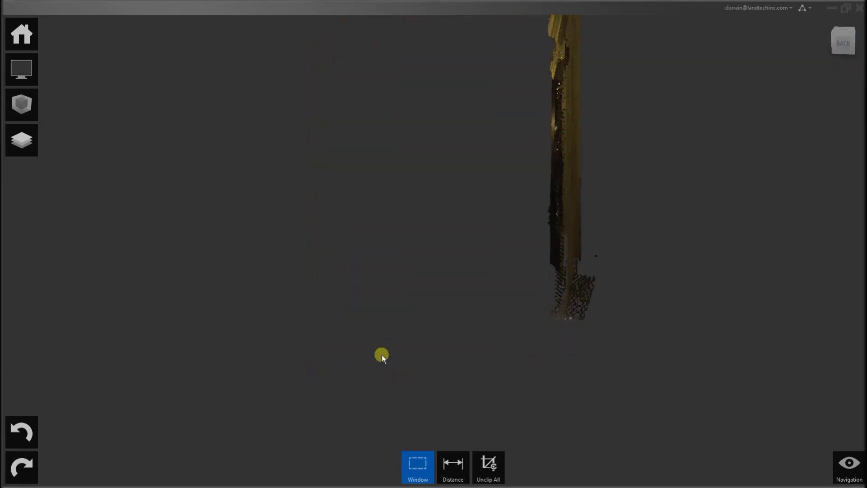
middle_drag(619, 311, 581, 325)
drag(501, 272, 538, 344)
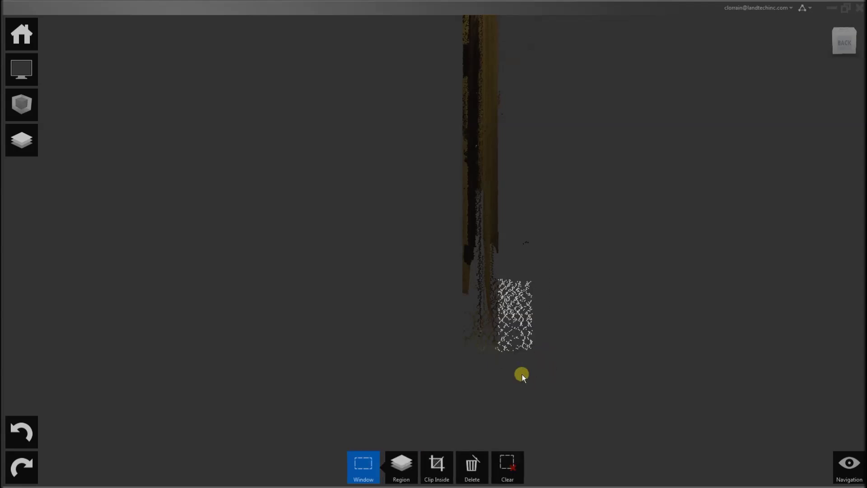
click(437, 465)
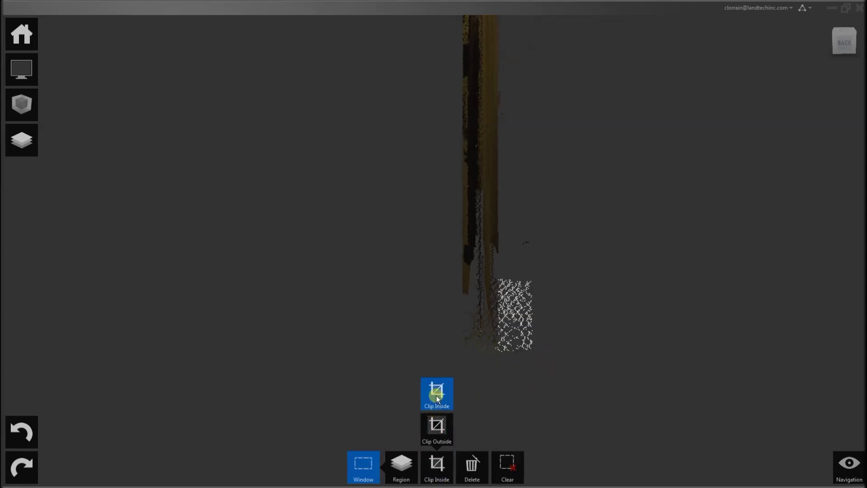
click(436, 393)
- Clip to keep only the boxed door points, then orbit and center the door facing forward
right_drag(399, 340, 512, 294)
drag(492, 302, 492, 303)
click(437, 465)
click(436, 393)
drag(346, 337, 554, 302)
middle_drag(387, 234, 592, 236)
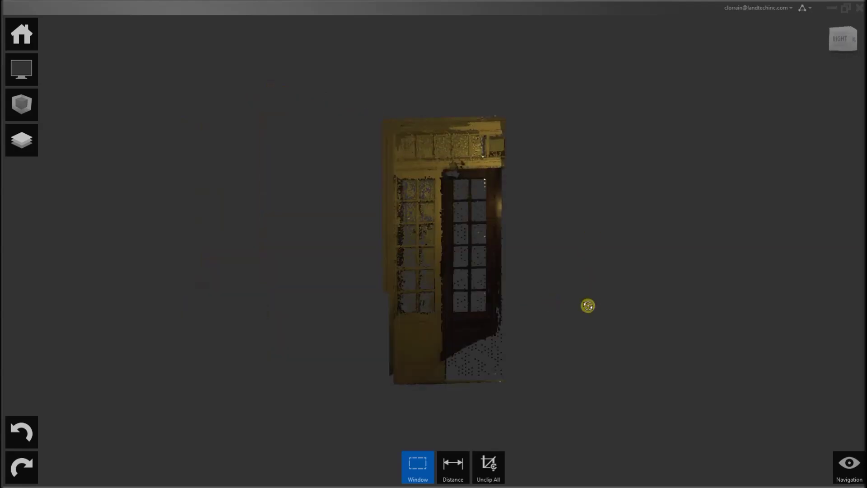
drag(586, 304, 539, 310)
click(30, 44)
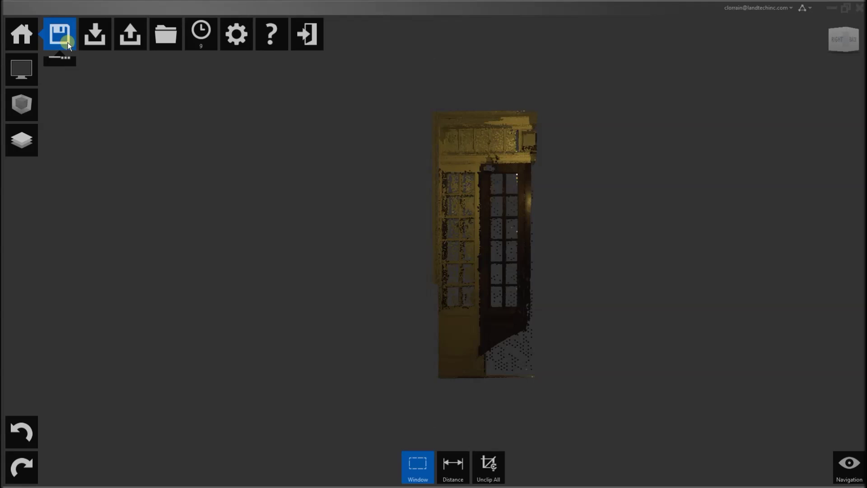
- Export the clipped point cloud as Door 1.pts into the PEA Revit 2014 folder
click(125, 40)
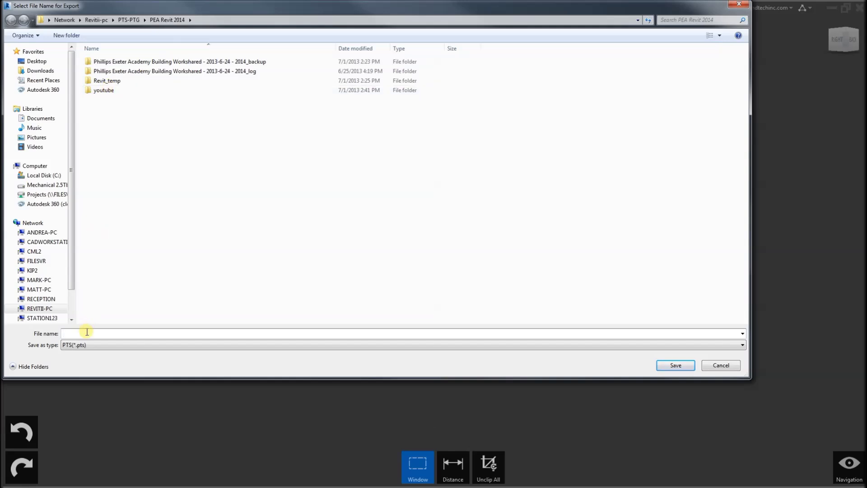
text(Door 1)
click(667, 365)
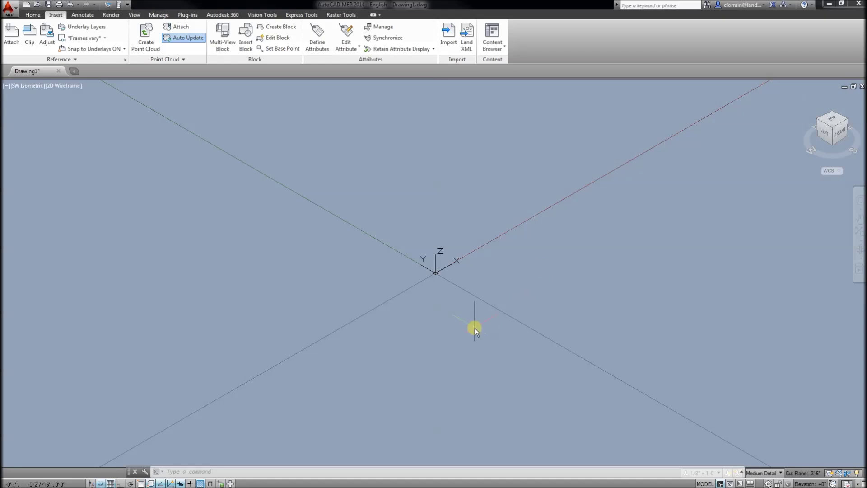
- Run PTSIN and open Door 1.pts from the PEA Revit 2014 folder
text(pts)
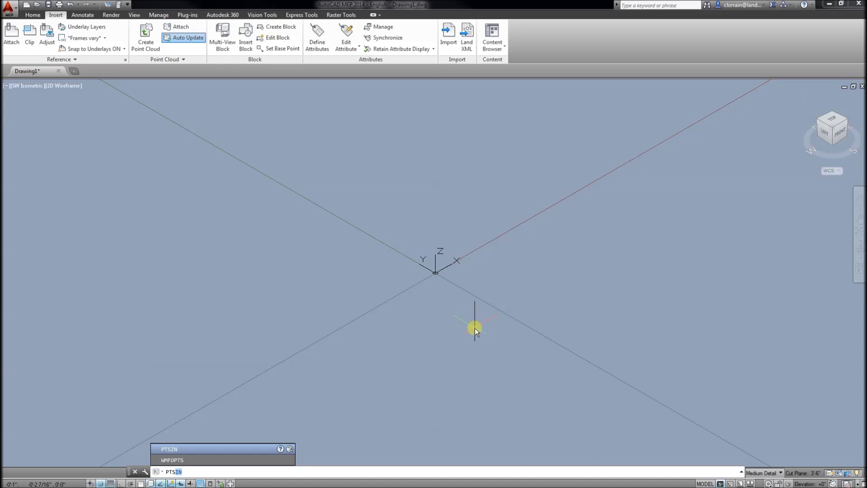
text(in)
key(Return)
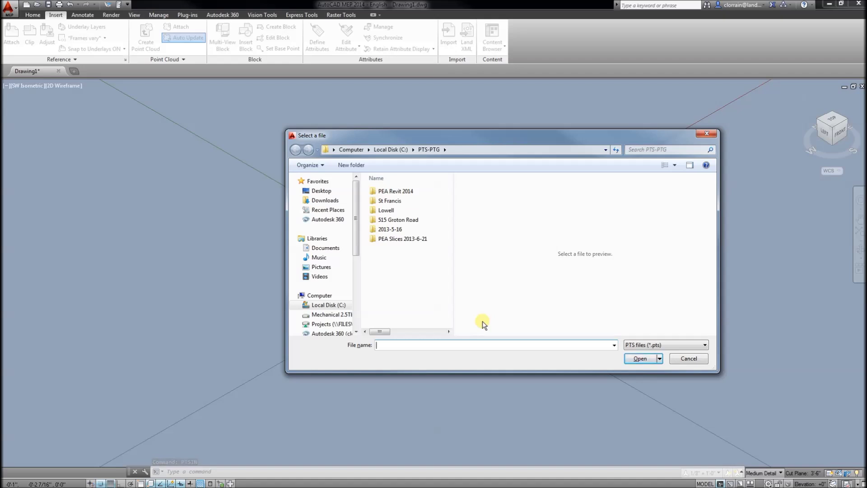
text(Make a Revit family from a point cloud)
drag(477, 344, 380, 347)
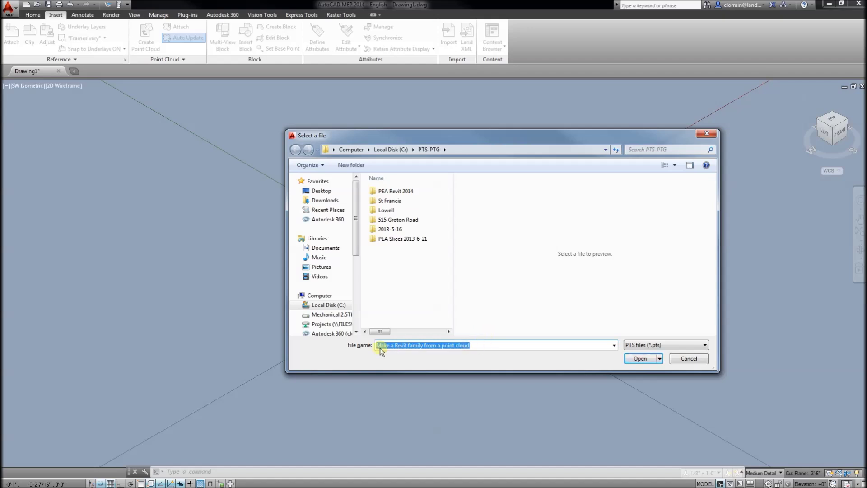
key(BackSpace)
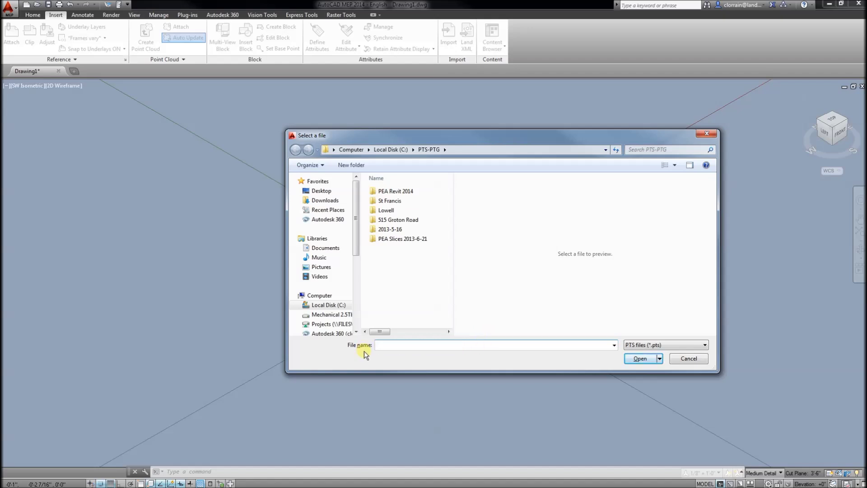
double_click(384, 191)
click(396, 229)
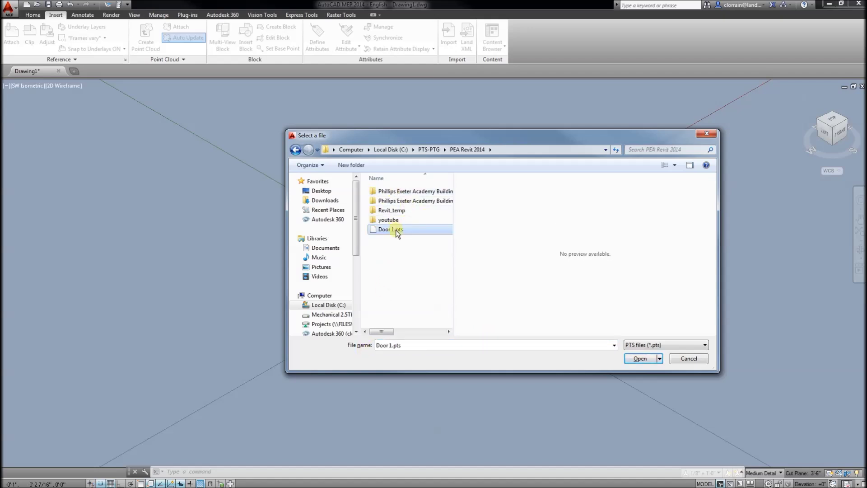
click(641, 358)
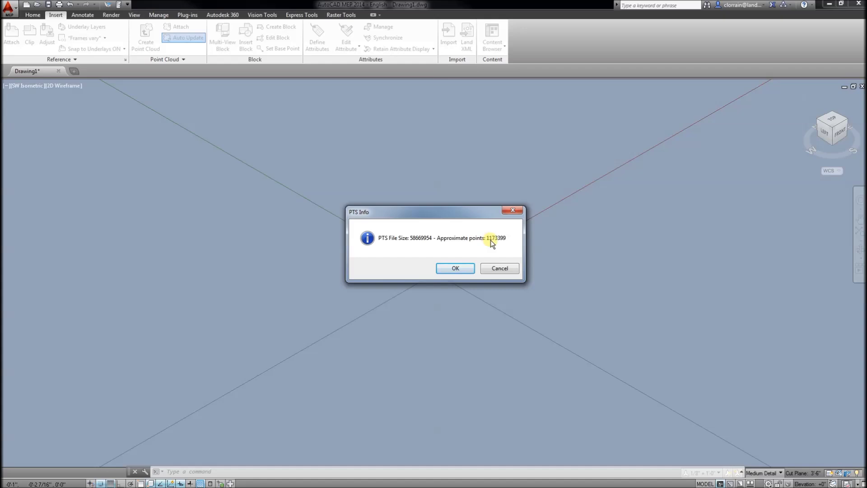
- Accept the PTS Info import and zoom and pan so the whole Door 1 point cloud fits the viewport
click(455, 268)
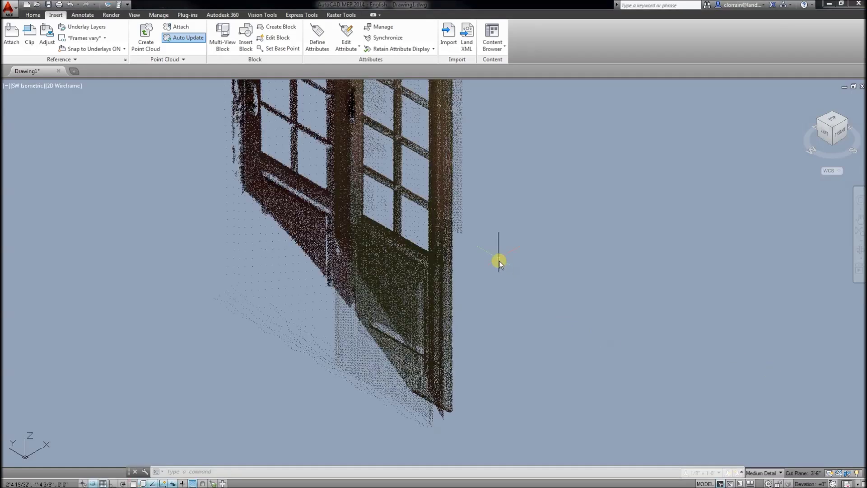
scroll(500, 262, down, 3)
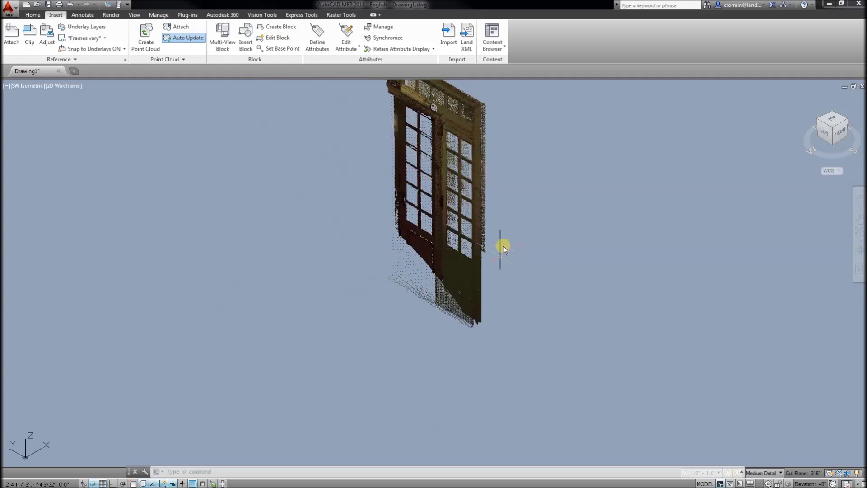
middle_drag(500, 262, 505, 329)
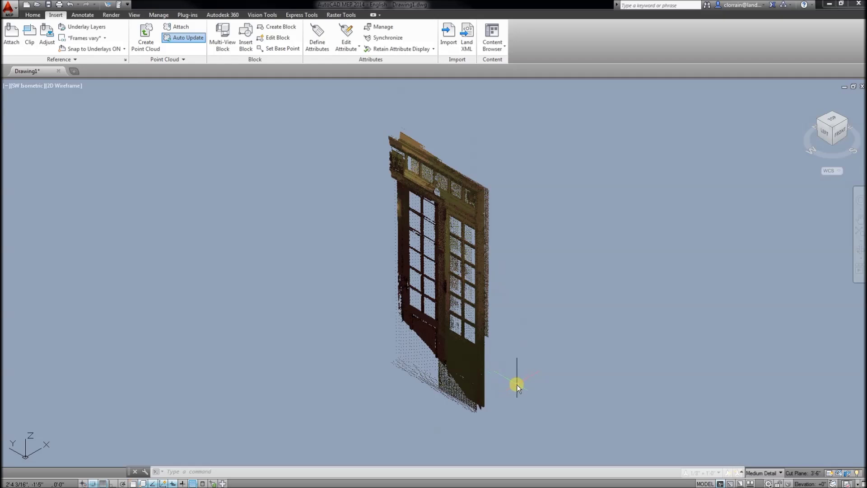
right_click(503, 386)
click(613, 337)
shift+right_click(611, 355)
click(623, 357)
click(581, 348)
- Save the door-points drawing as 'Door 1', an AutoCAD 2013 DWG, in the PEA Revit 2014 folder
key(ctrl+shift+s)
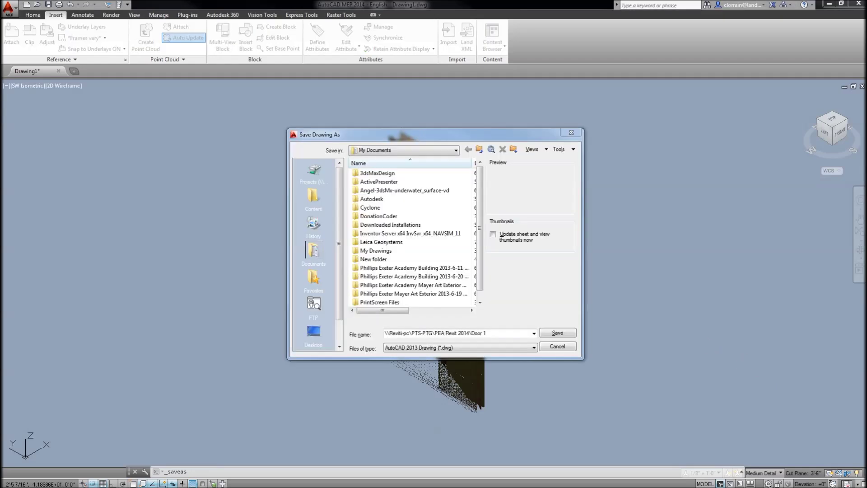
click(558, 333)
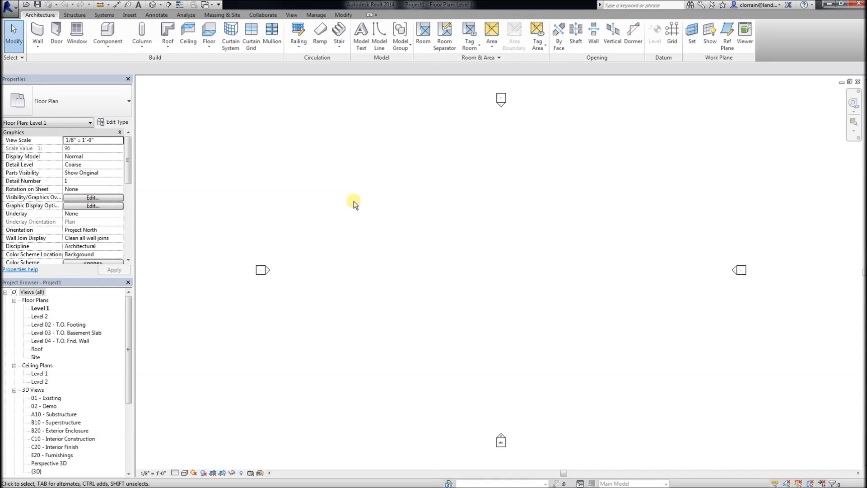
- Open the Double-Flush.rfa door family
click(8, 7)
mouse_move(51, 67)
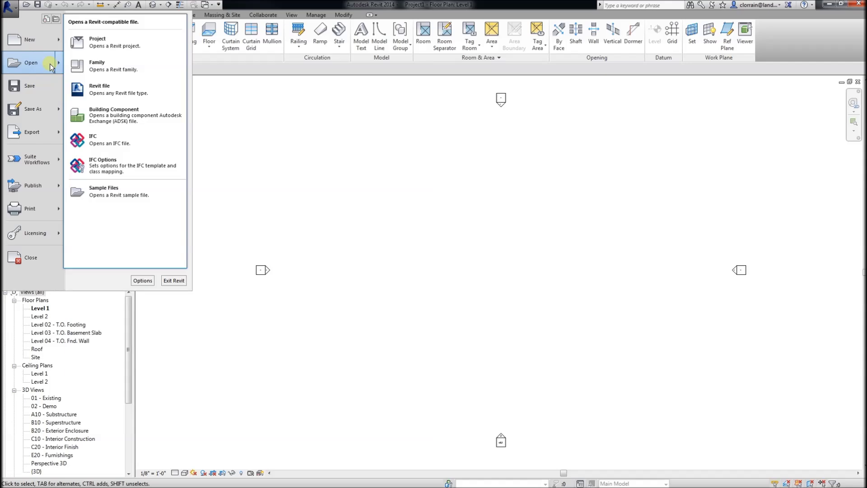
click(113, 65)
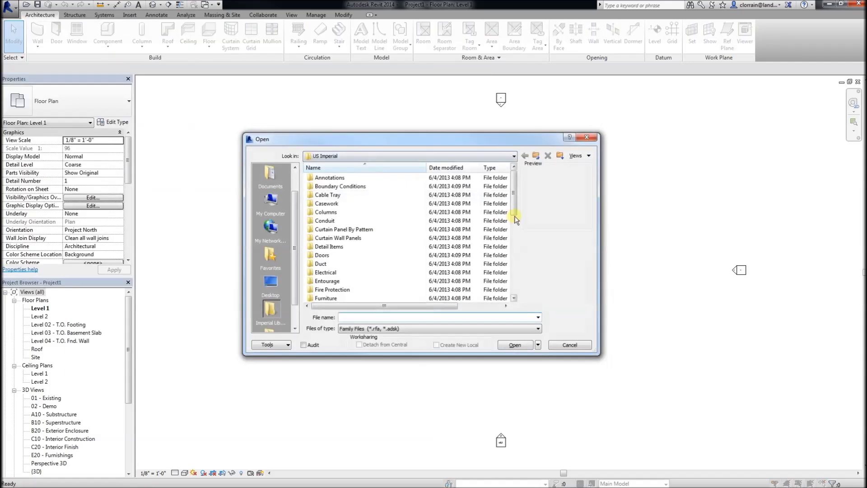
click(538, 317)
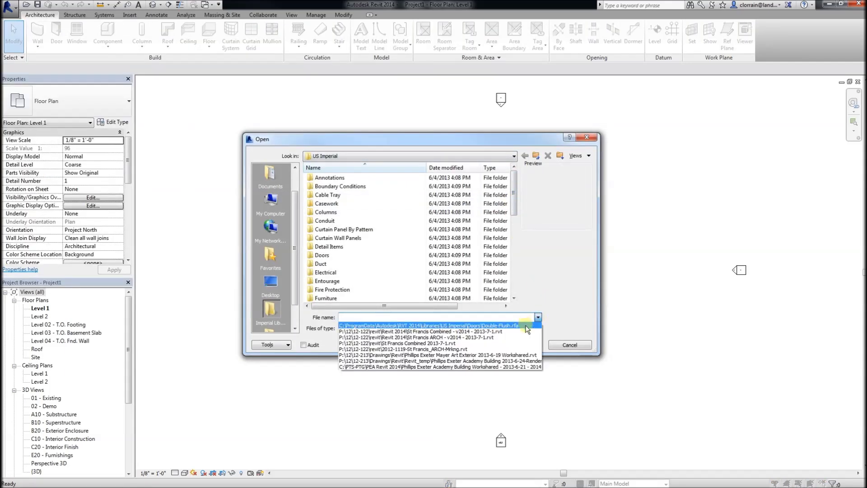
click(527, 326)
click(521, 347)
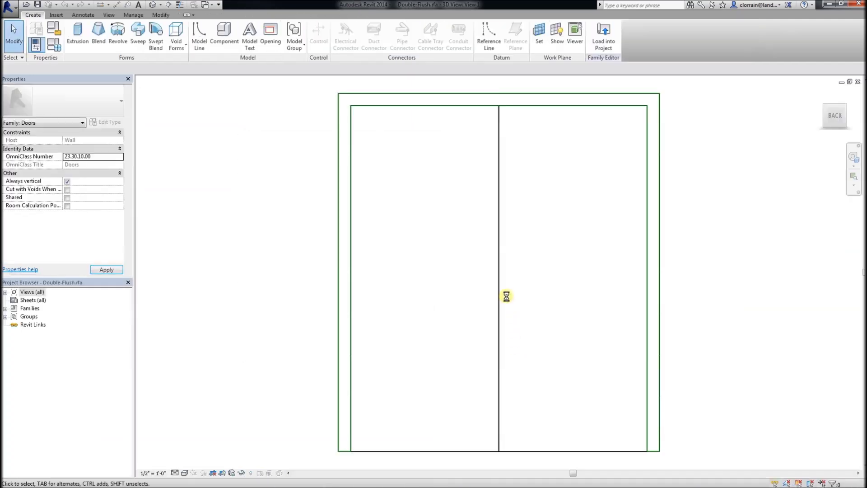
- Show the family in the default 3D view at a scale of 3" = 1'-0"
scroll(506, 298, down, 1)
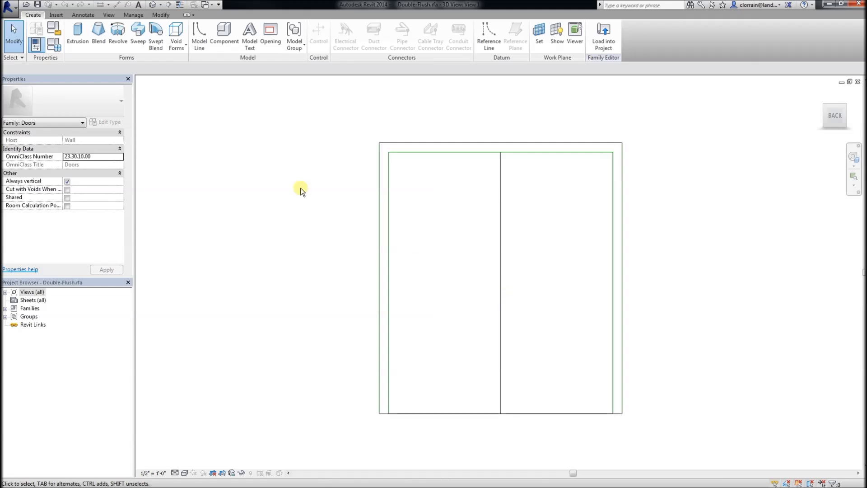
click(154, 6)
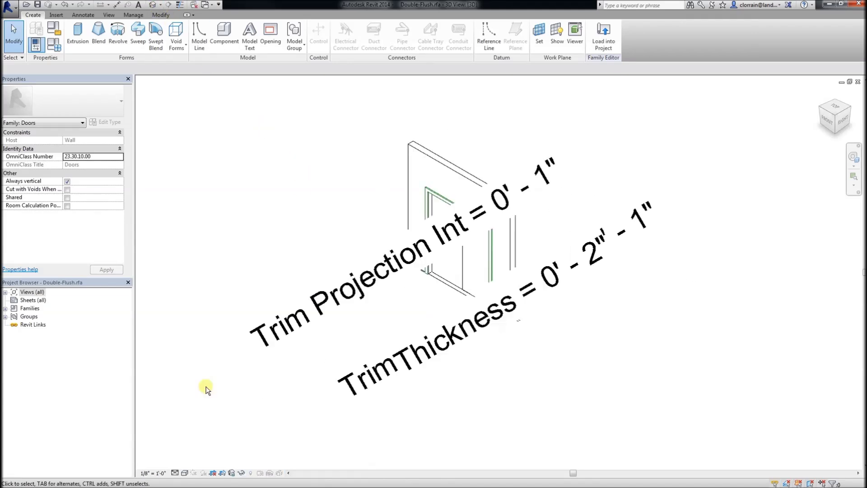
click(153, 472)
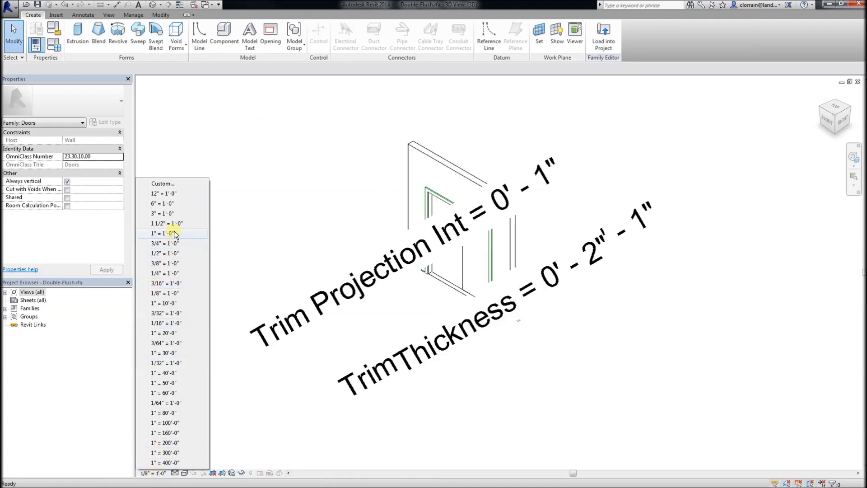
click(174, 212)
scroll(308, 257, down, 3)
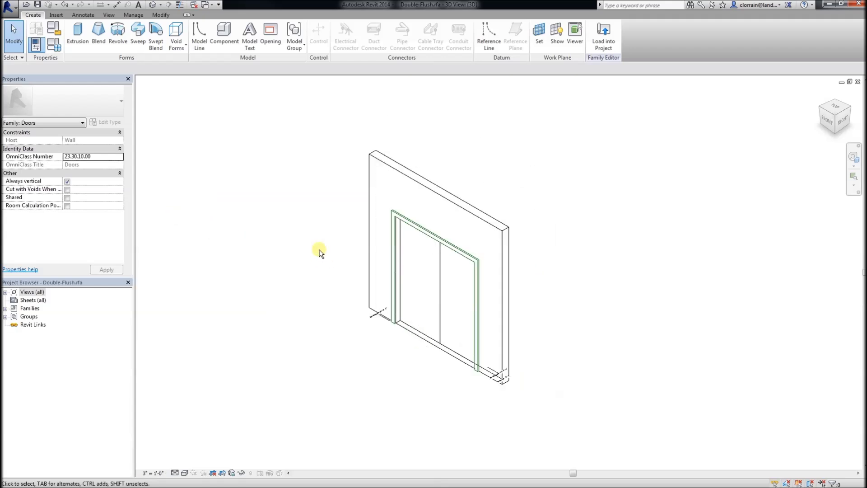
scroll(321, 282, down, 1)
- Start saving the family under a new name
click(8, 6)
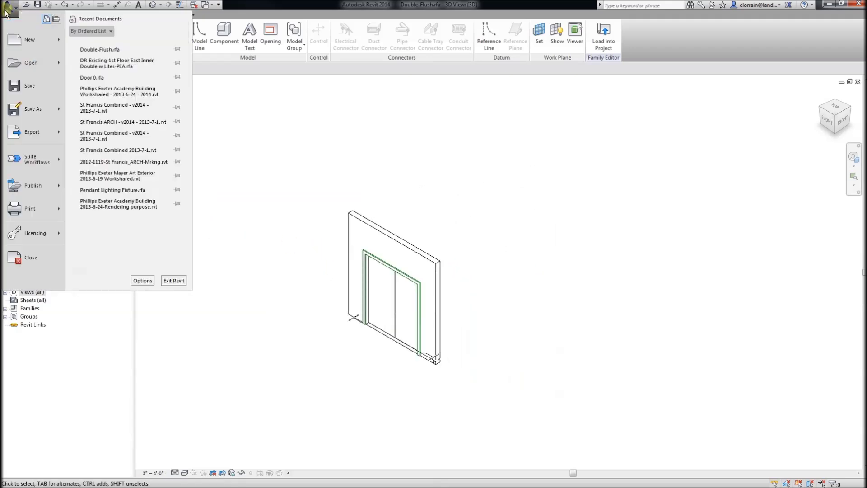
mouse_move(61, 110)
click(113, 80)
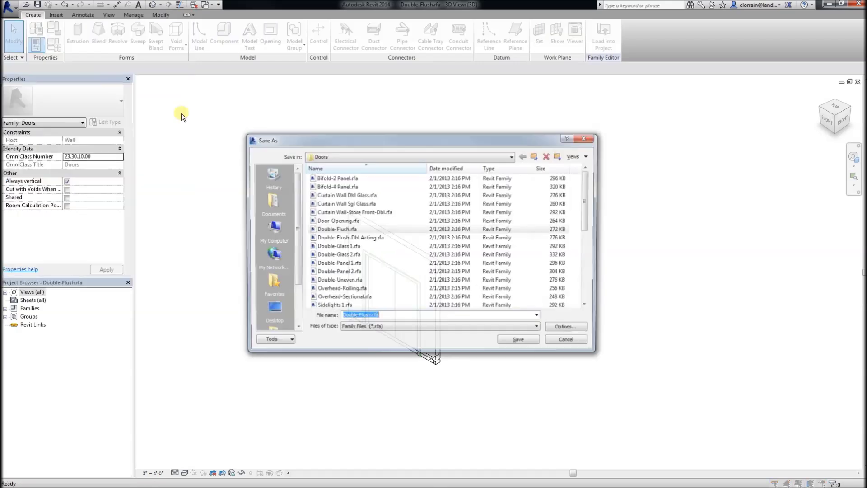
- Save the family as Door 0.rfa, overwriting the existing file
click(539, 317)
click(537, 331)
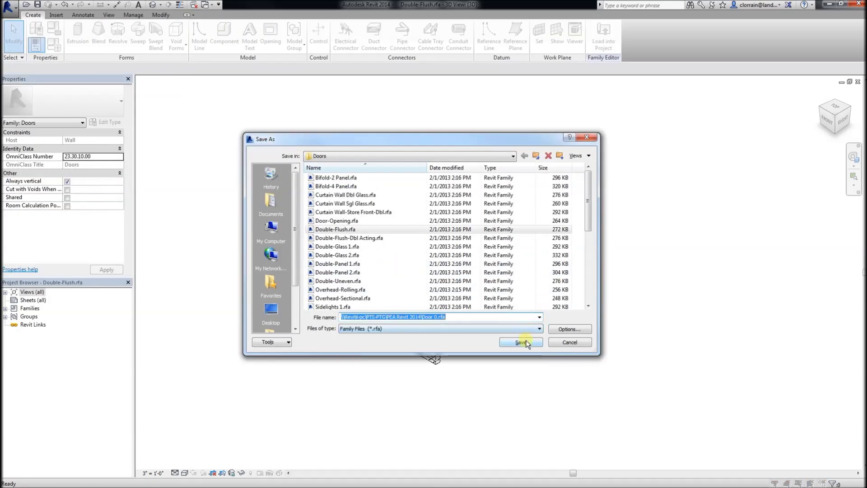
click(523, 343)
click(429, 273)
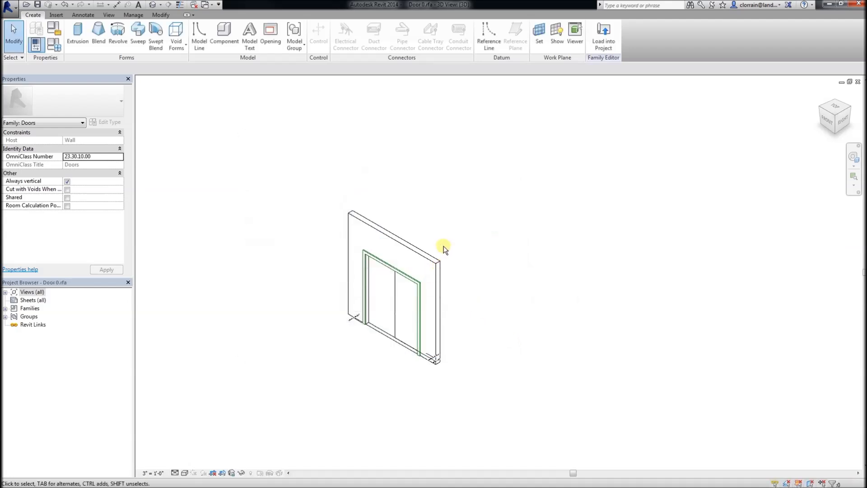
- Zoom out in the 3D view and bring up the Insert tab's import and link commands
scroll(449, 315, up, 6)
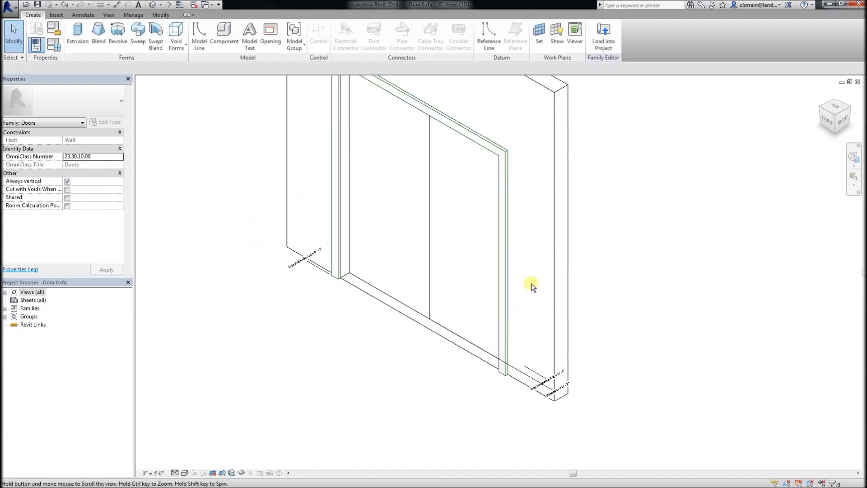
scroll(546, 317, down, 5)
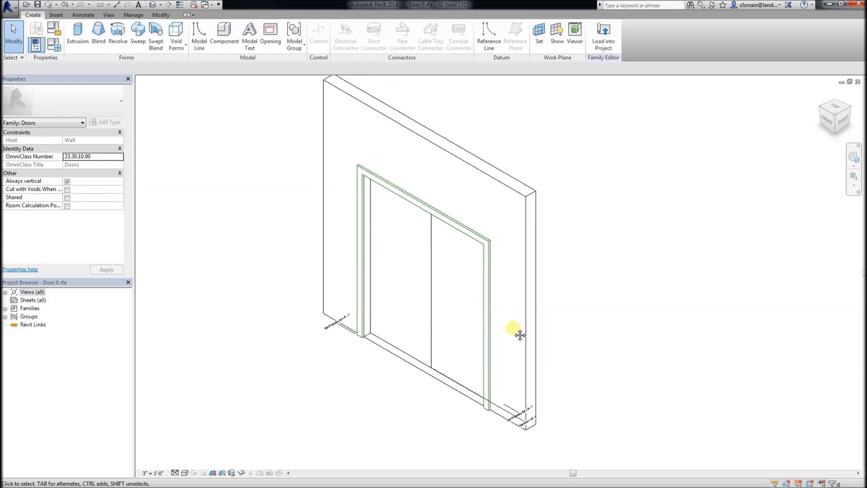
scroll(513, 328, down, 2)
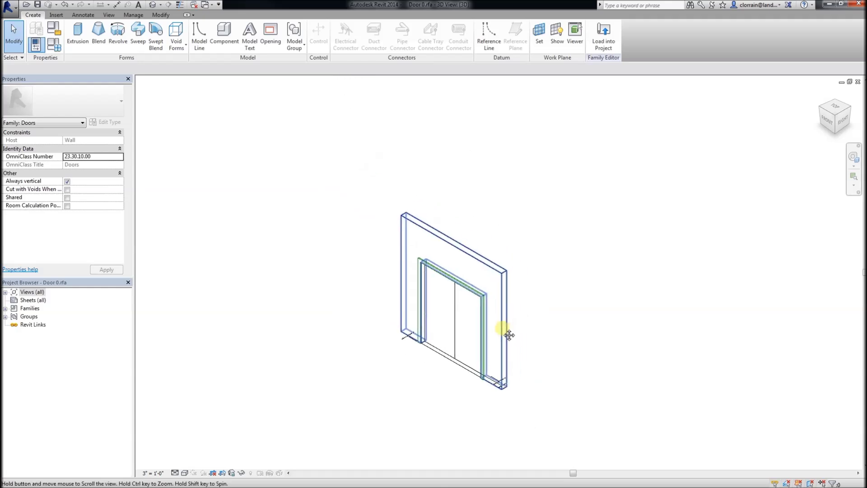
click(56, 16)
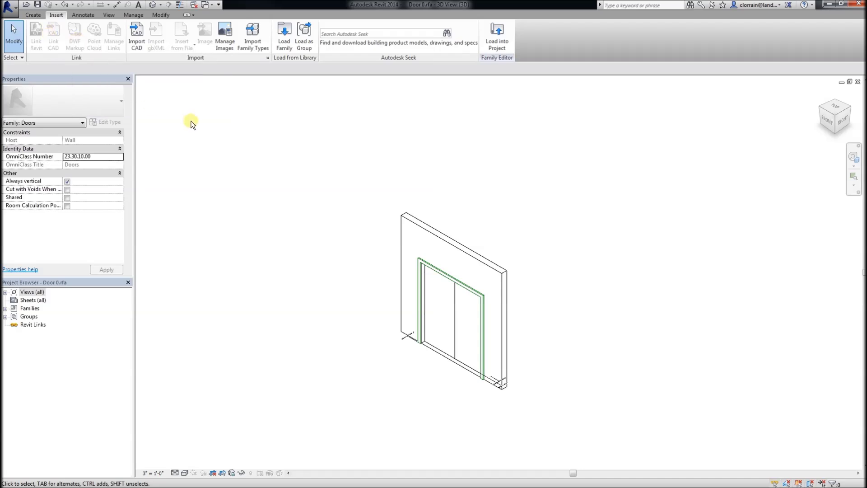
- Import Door 1.dwg into the family with import units set to meter
click(136, 45)
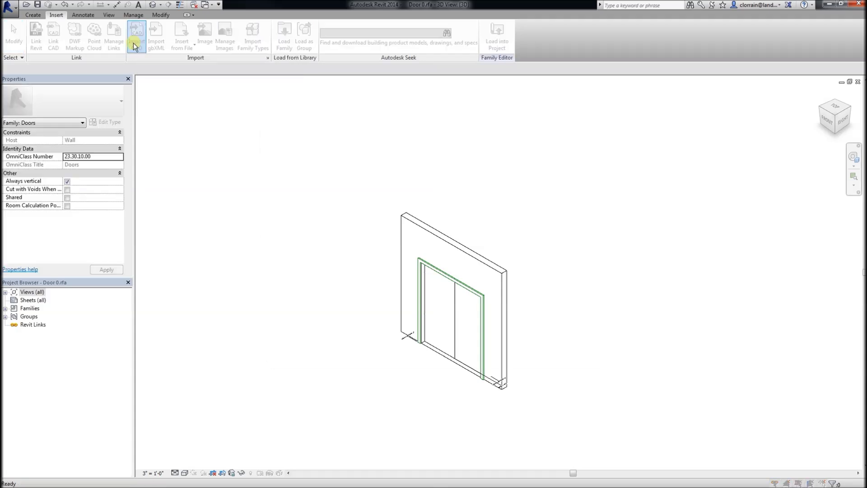
click(341, 193)
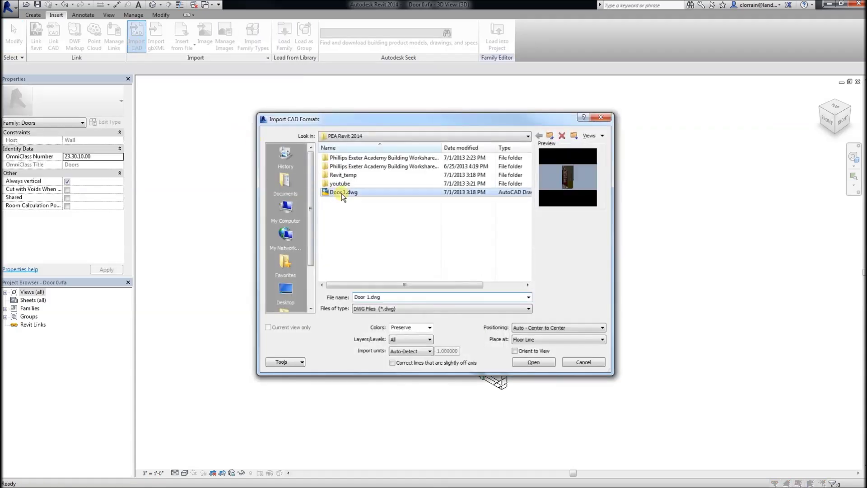
click(422, 351)
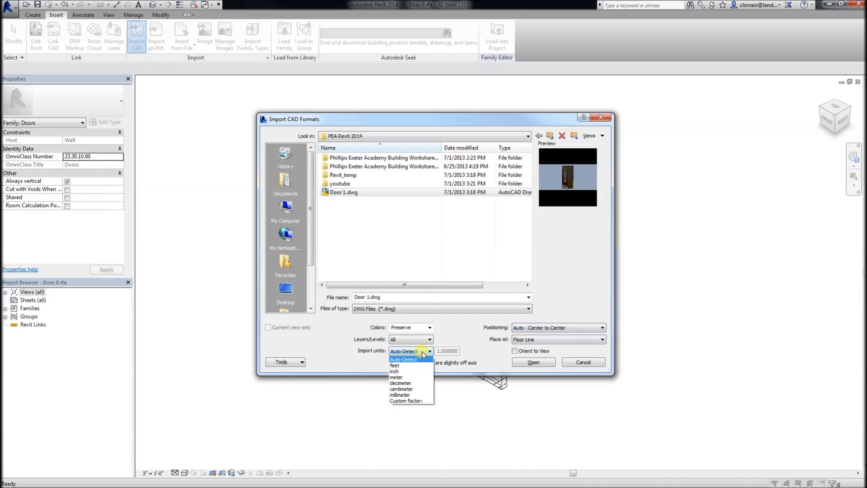
click(414, 377)
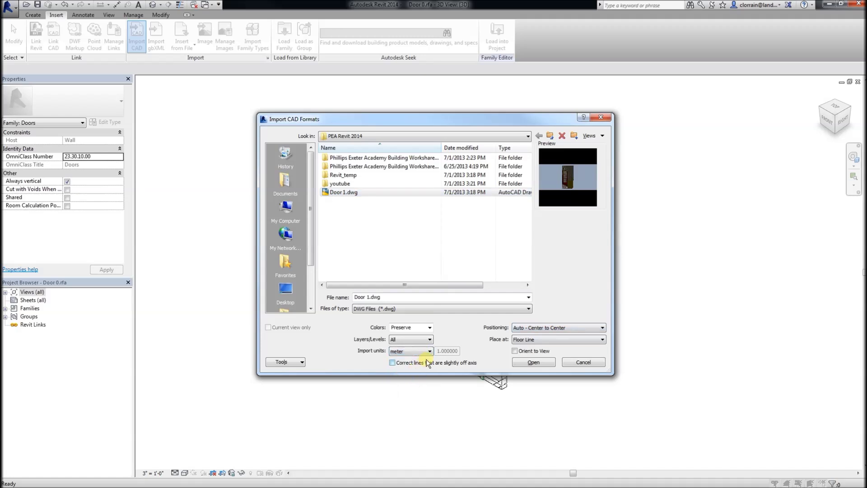
click(530, 364)
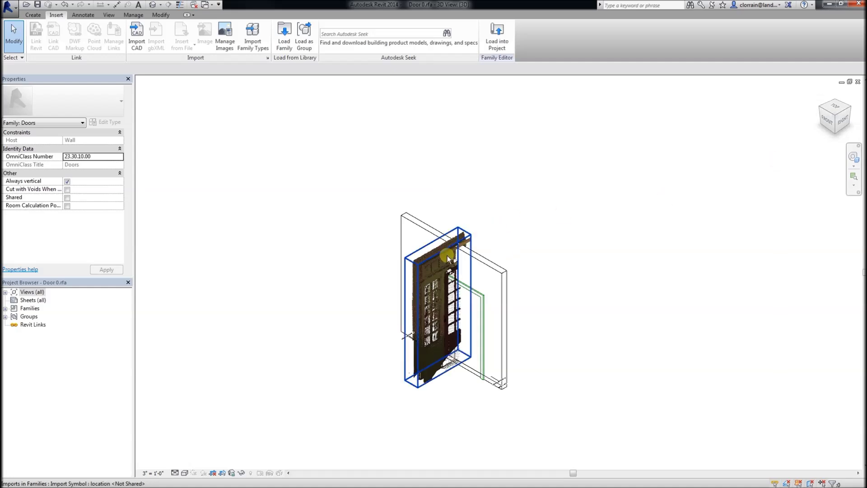
double_click(40, 291)
- In the Floor Line plan, rotate the door scan 90 degrees and drag it into the wall opening
double_click(39, 298)
double_click(49, 308)
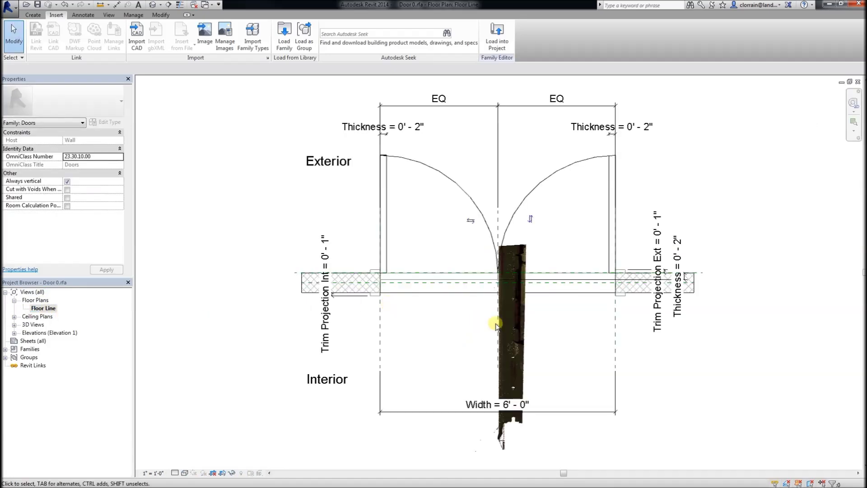
click(522, 257)
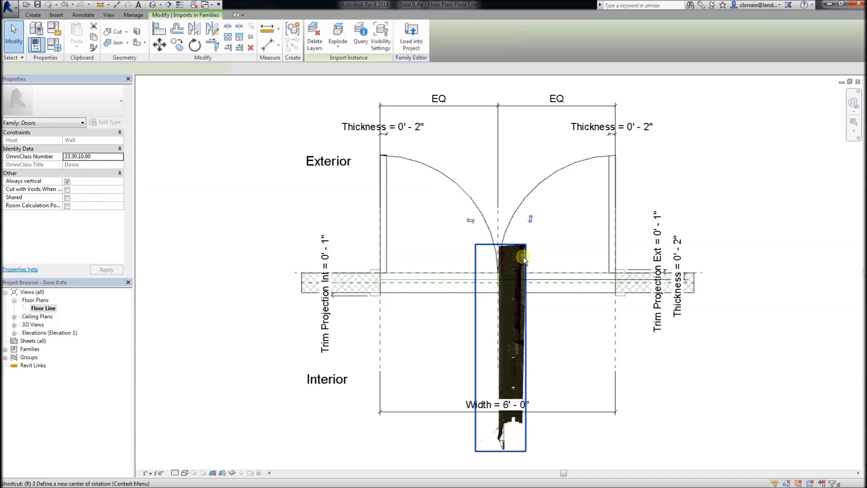
key(r)
key(o)
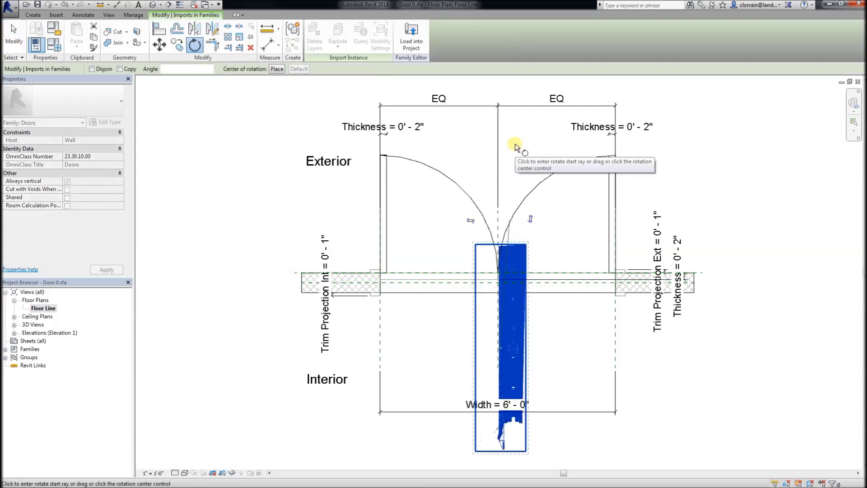
click(516, 146)
text(90)
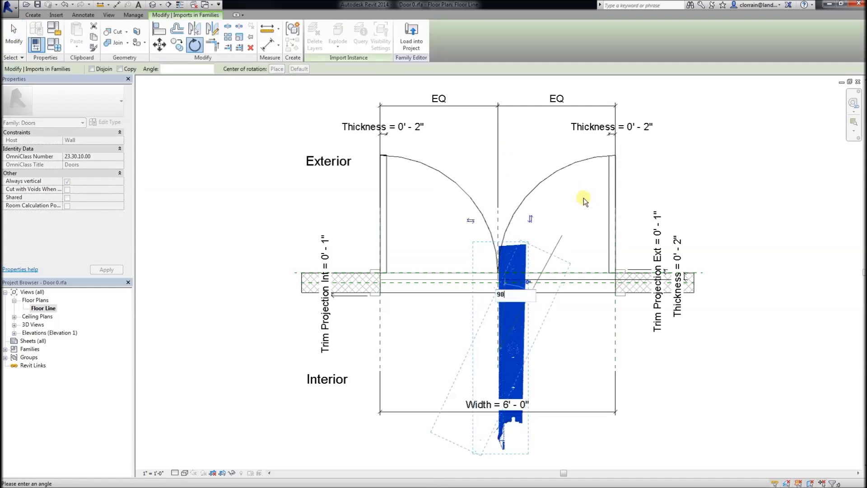
key(Return)
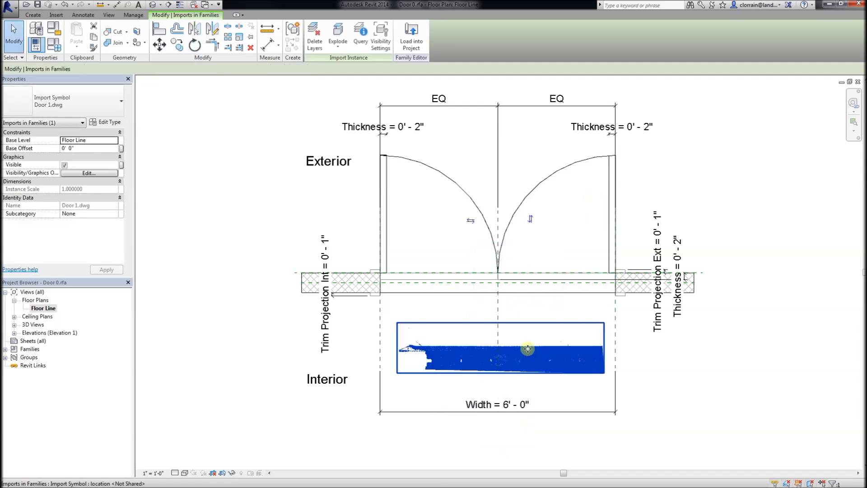
drag(521, 281, 541, 268)
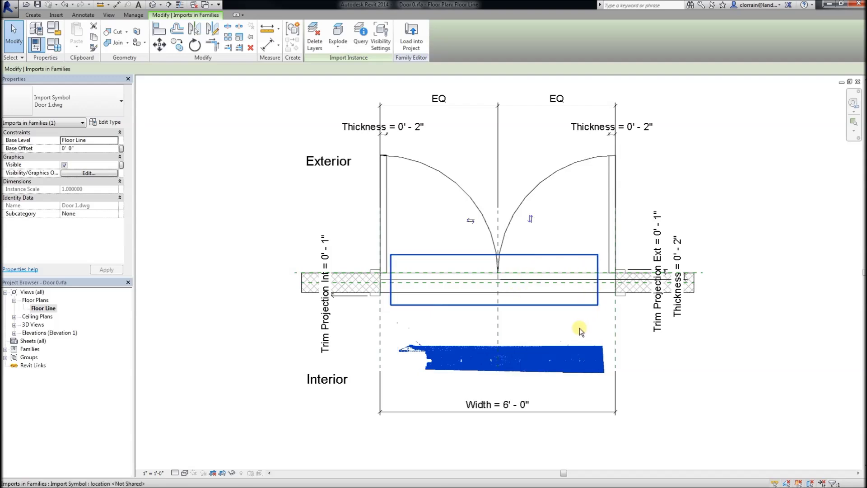
click(589, 351)
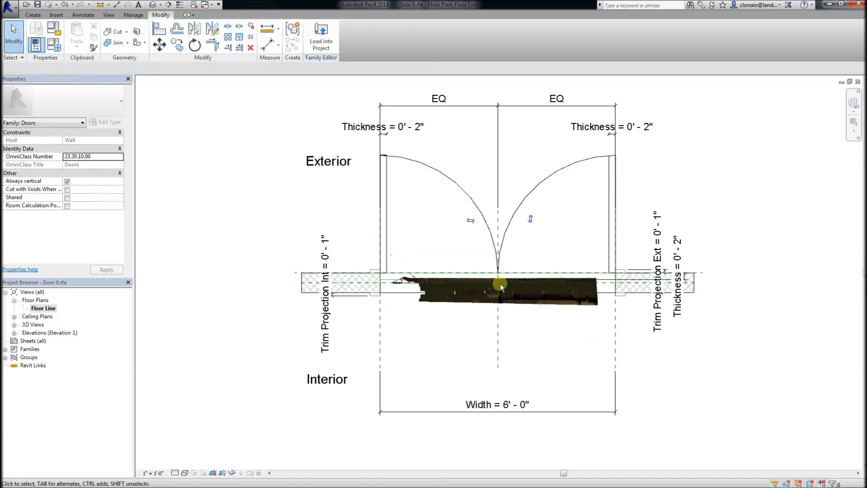
- Nudge the door scan to line up with the wall, then expand the Elevations views
scroll(540, 309, up, 5)
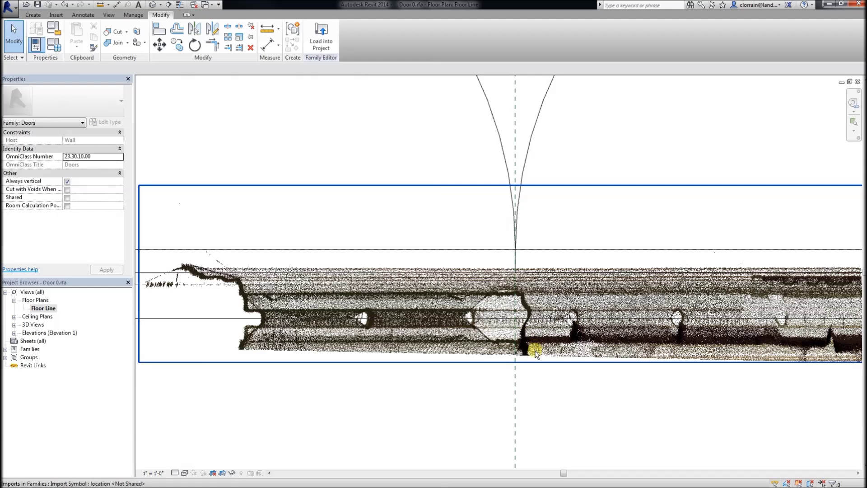
click(534, 351)
drag(533, 350, 532, 349)
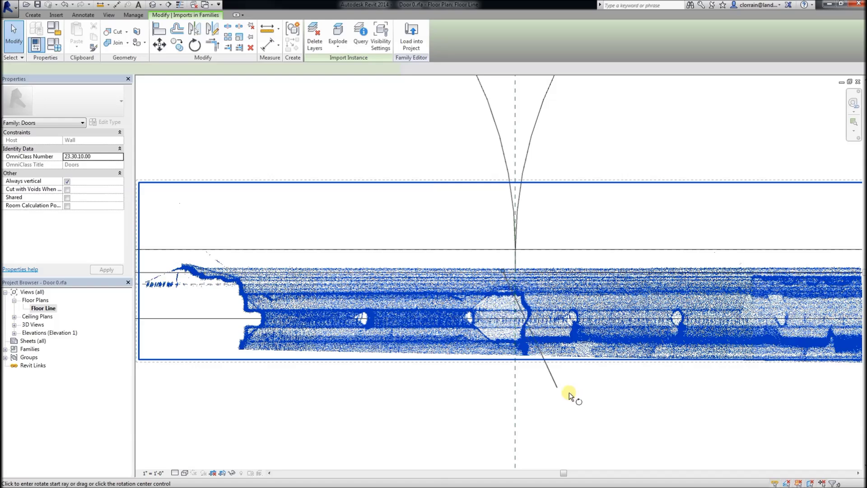
key(Escape)
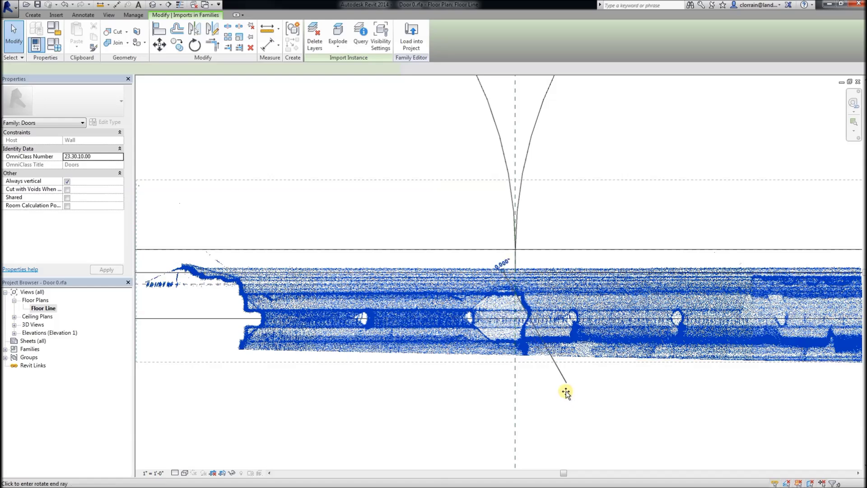
key(Escape)
key(Escape)
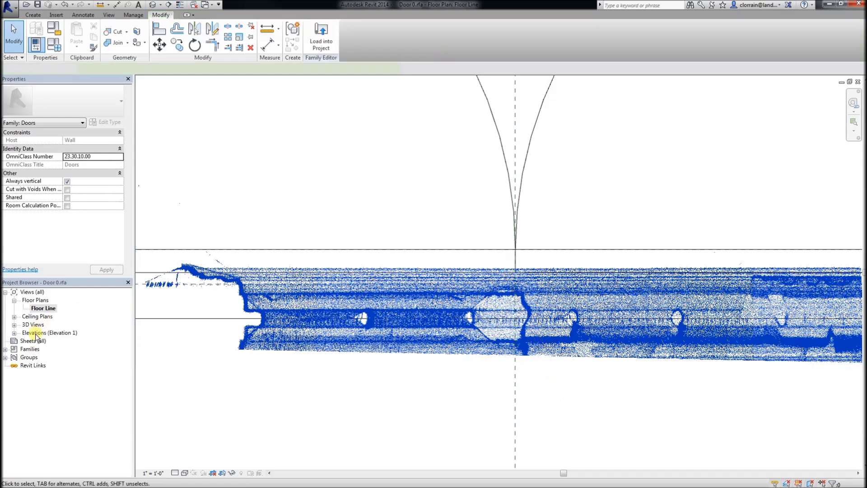
double_click(35, 334)
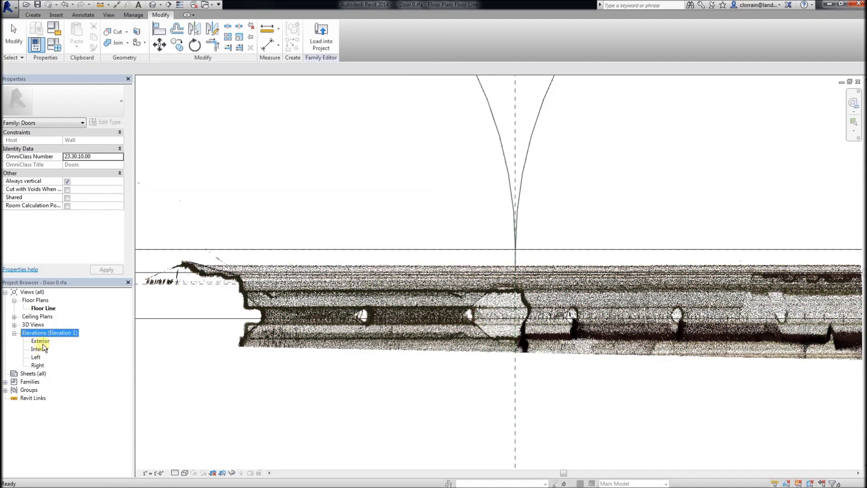
- Open the Exterior elevation to compare the door scan with the 7' - 0" opening
click(40, 341)
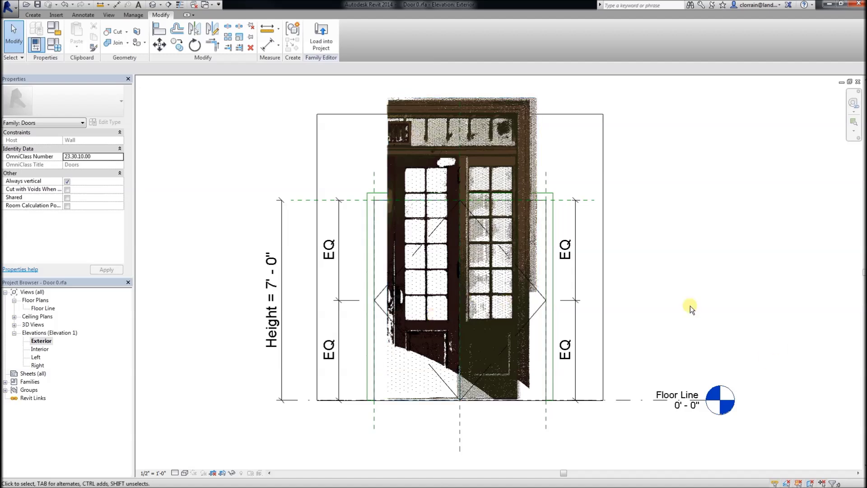
click(14, 13)
click(223, 109)
click(10, 8)
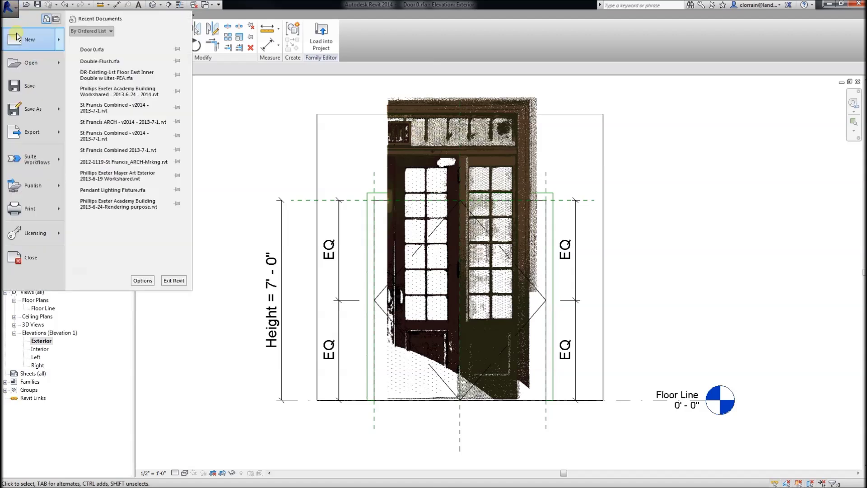
- Close Door 0.rfa, saving its changes
click(51, 254)
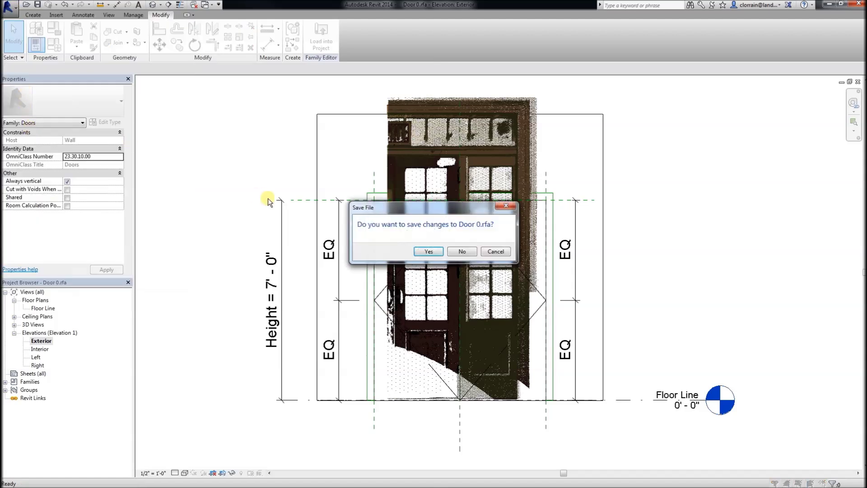
click(428, 251)
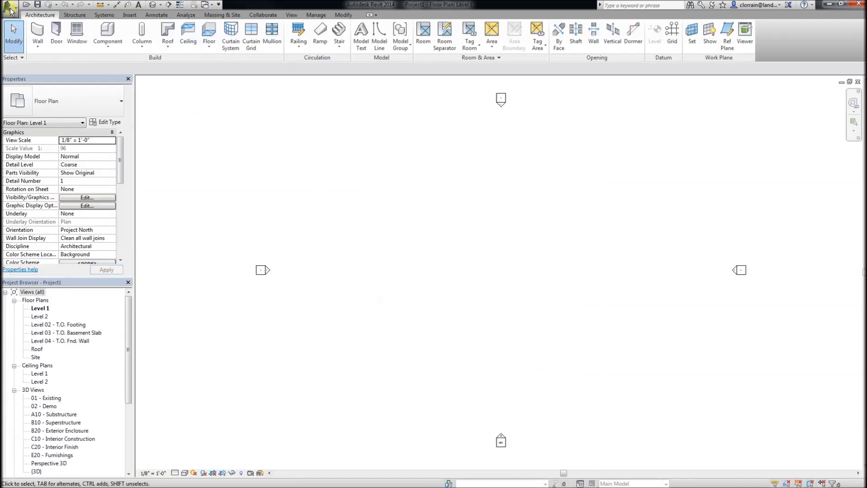
- Open the DR-Existing-1st Floor East Inner Double w Lines-PEA family and orbit around it in 3D
click(8, 6)
click(97, 76)
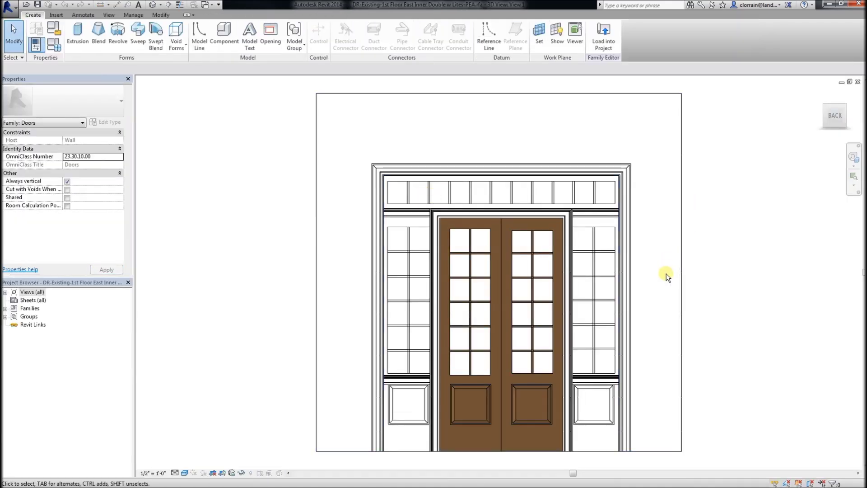
shift+middle_drag(667, 276, 493, 228)
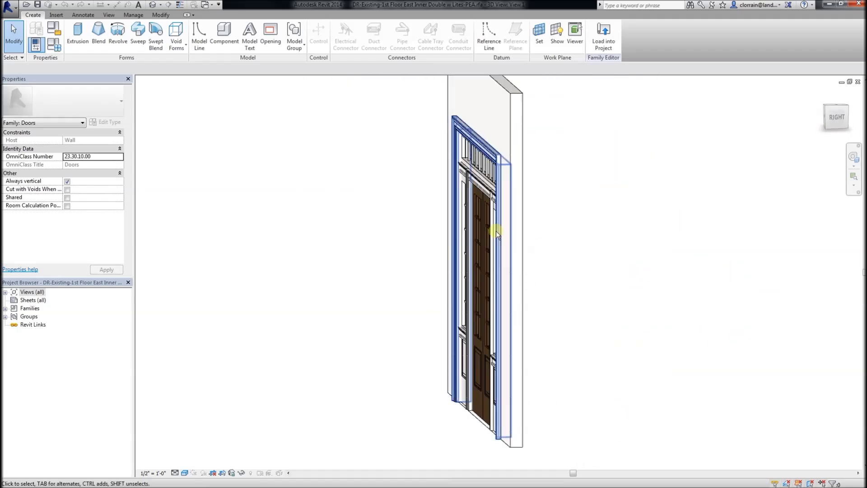
scroll(482, 155, up, 4)
shift+middle_drag(482, 156, 758, 246)
scroll(648, 164, up, 4)
shift+middle_drag(648, 165, 401, 220)
scroll(509, 257, down, 5)
shift+middle_drag(508, 258, 406, 212)
scroll(406, 212, down, 4)
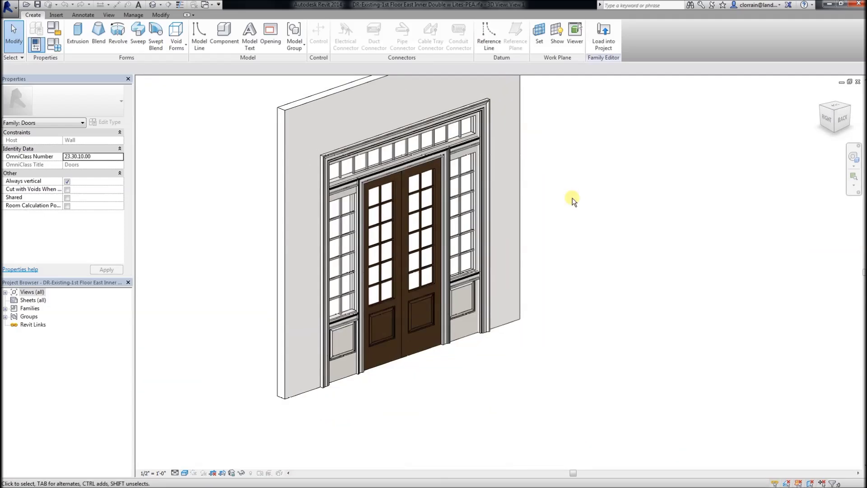